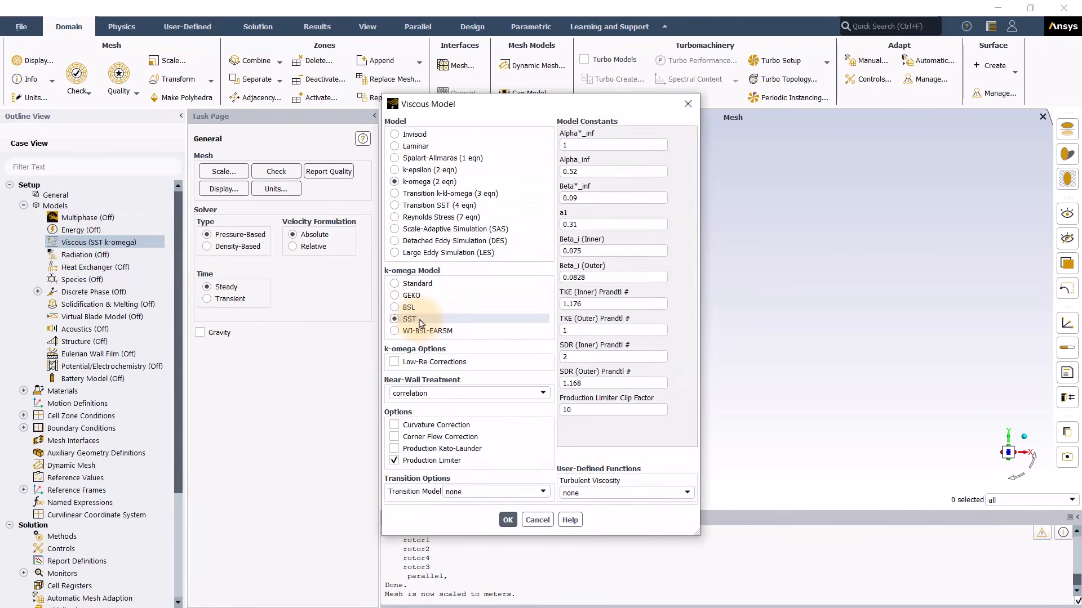
Step: Confirm the k-omega (2 eqn) SST viscous model settings
left_click(508, 520)
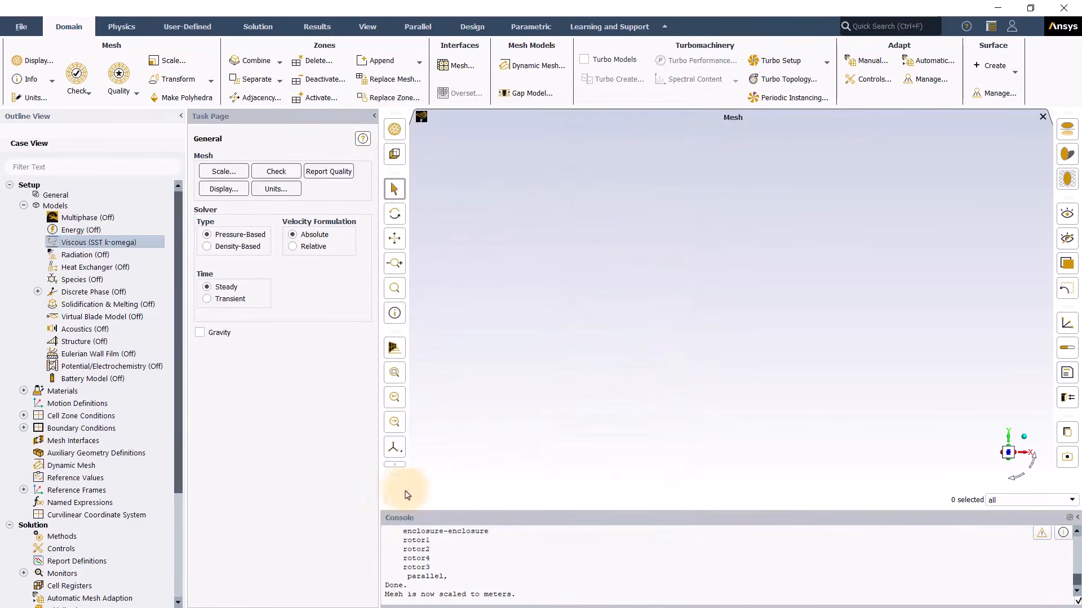
Step: Change the air material's density method to ideal-gas and apply the change
left_click(24, 390)
left_click(38, 403)
left_click(79, 416)
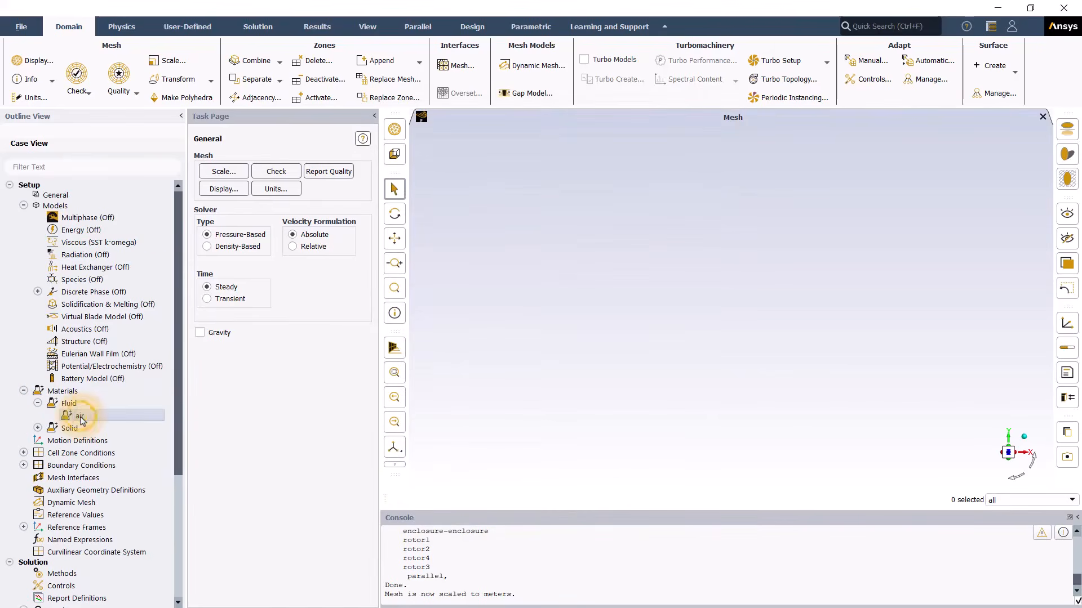
double_click(79, 416)
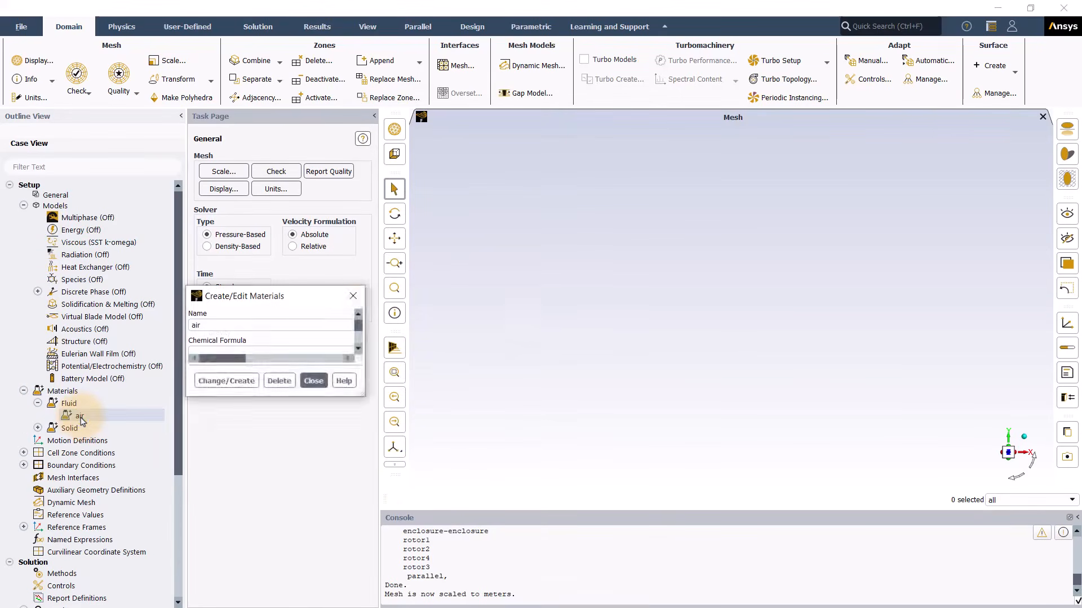
left_click_drag(367, 303, 577, 178)
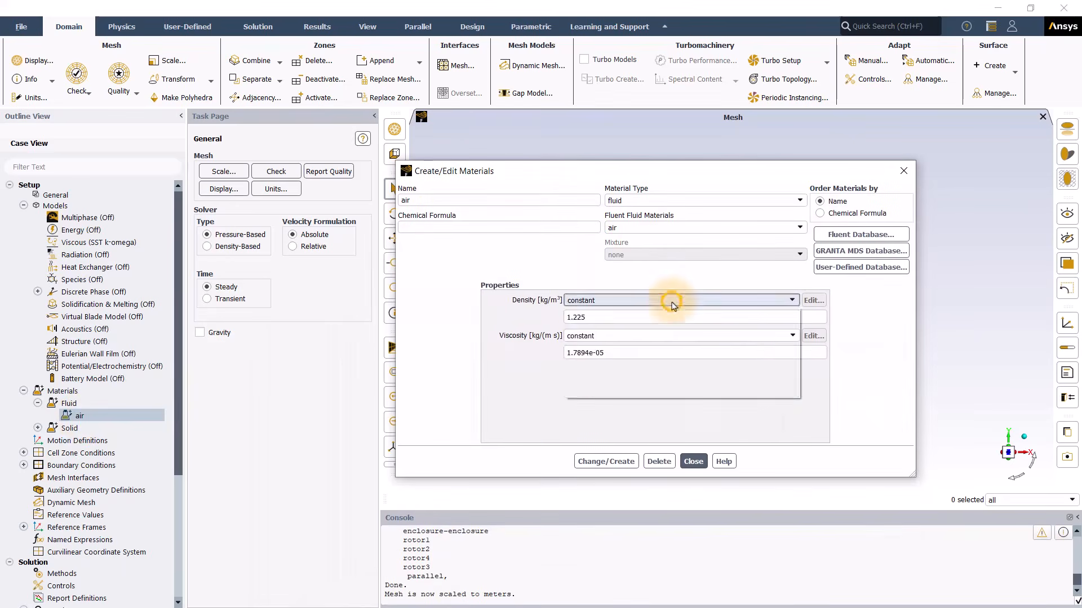
left_click(670, 300)
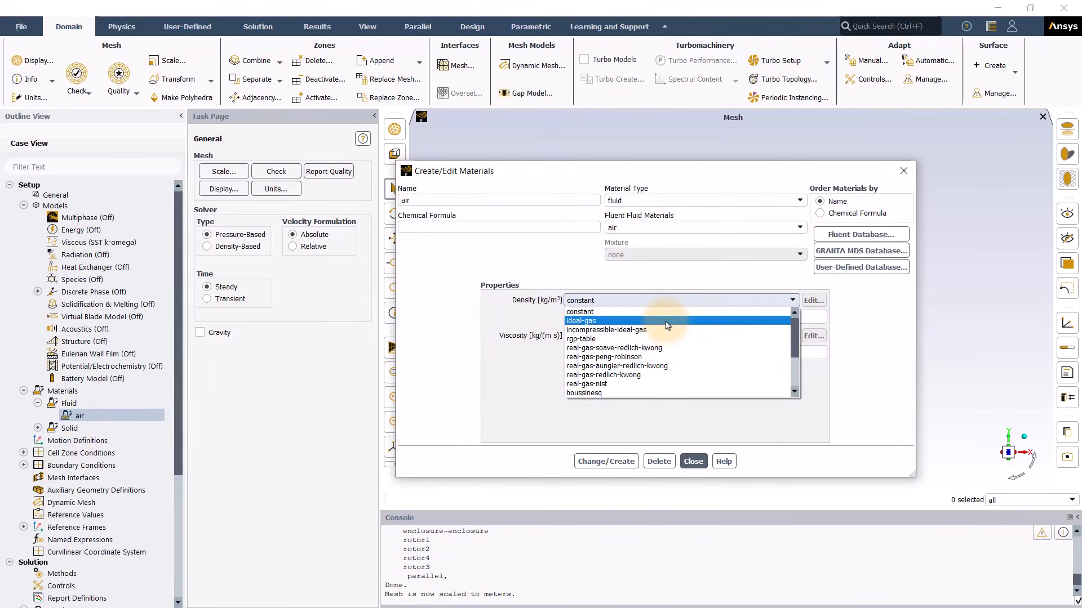
left_click(667, 325)
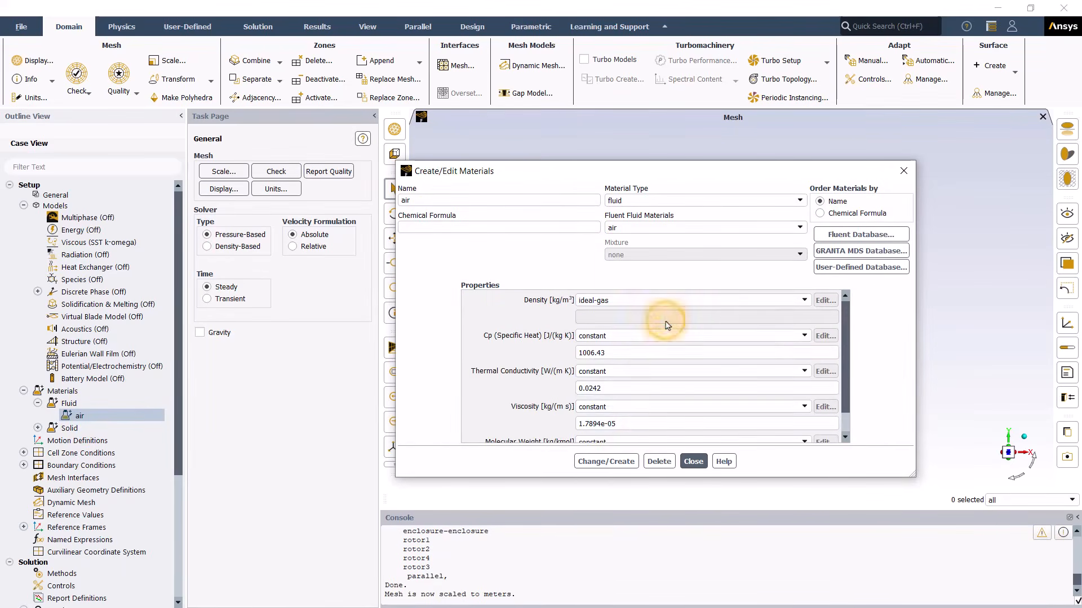
left_click(625, 462)
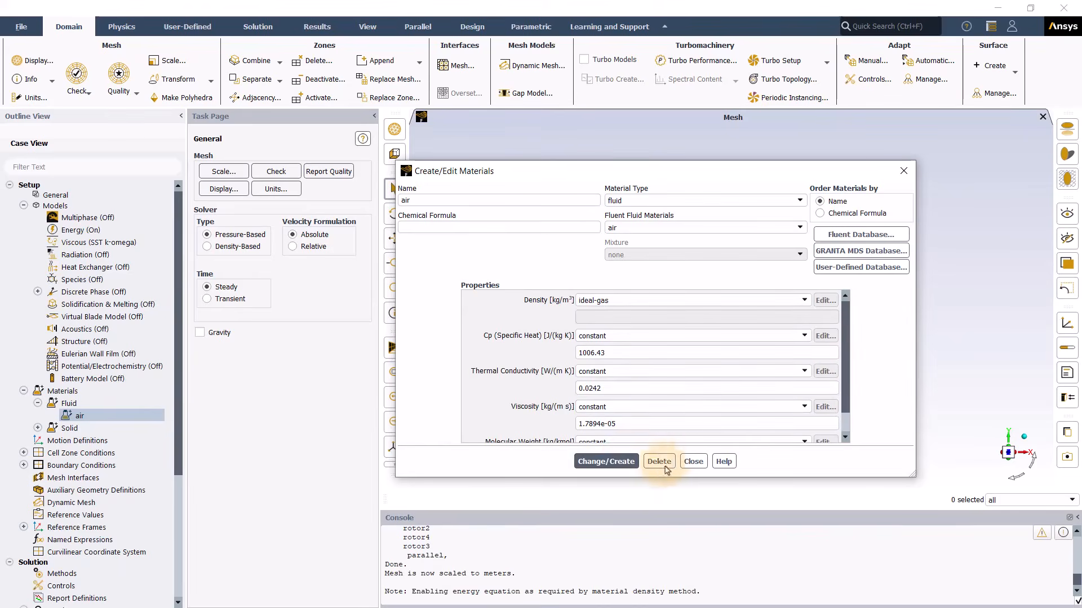
left_click(693, 462)
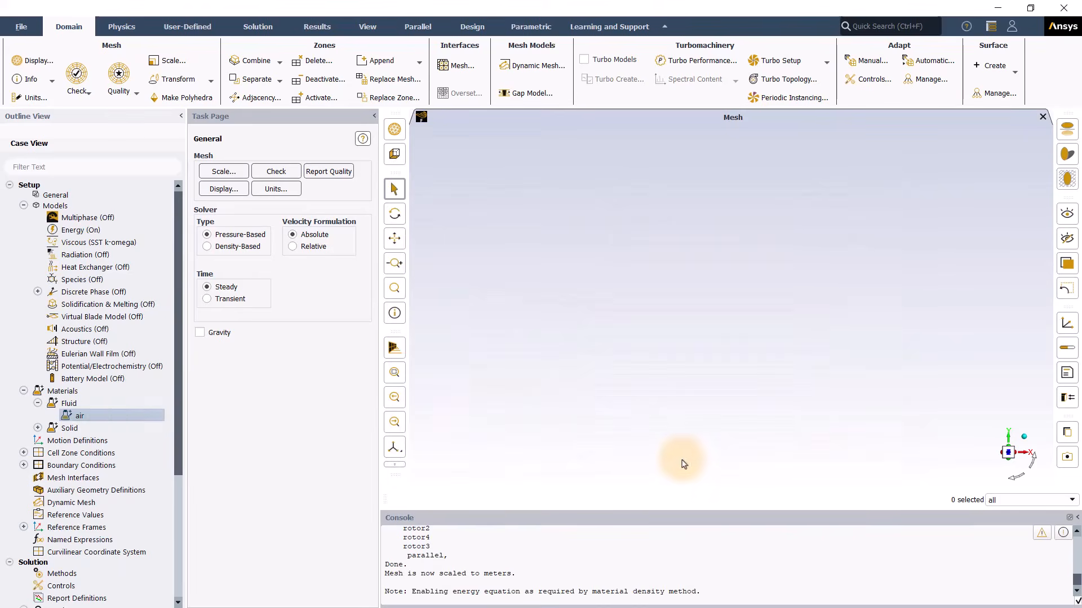
double_click(57, 454)
Step: Group the fluid zones by zone type and review the enclosure-enclosure fluid zone settings
left_click(37, 465)
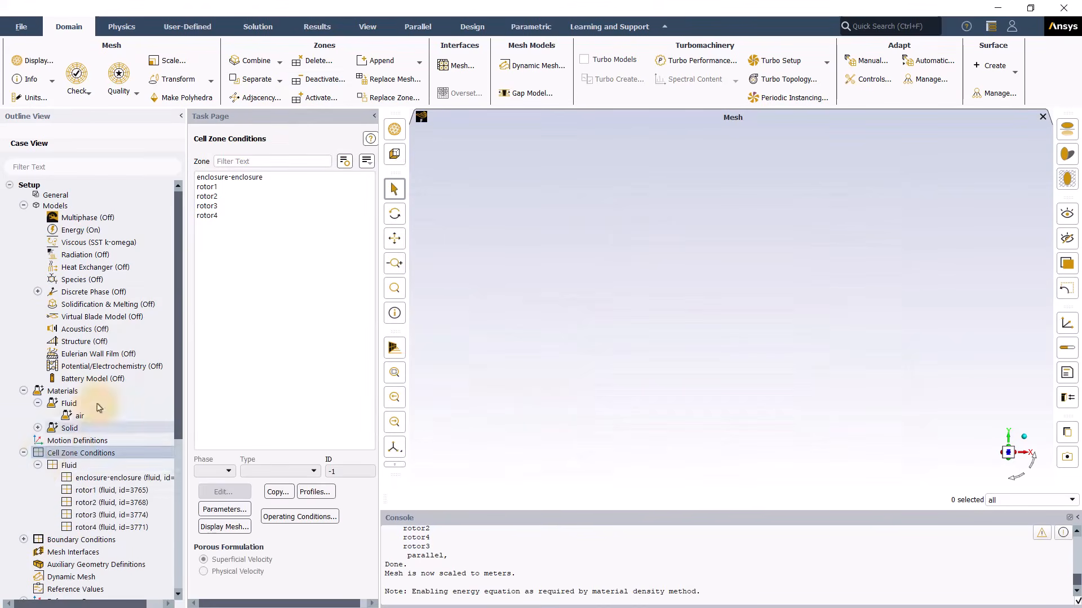
left_click(367, 162)
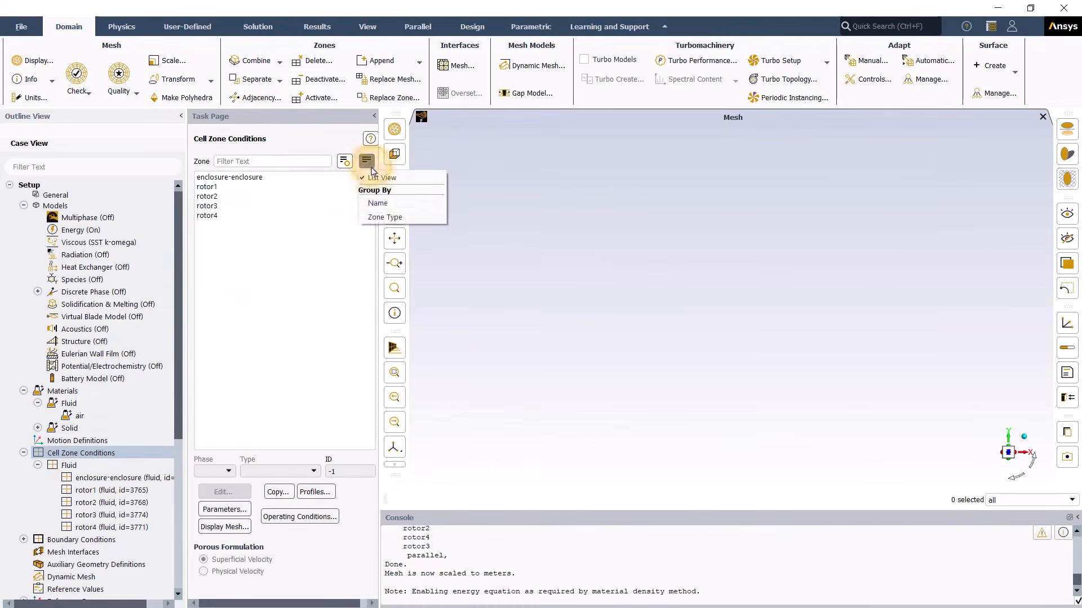
left_click(374, 221)
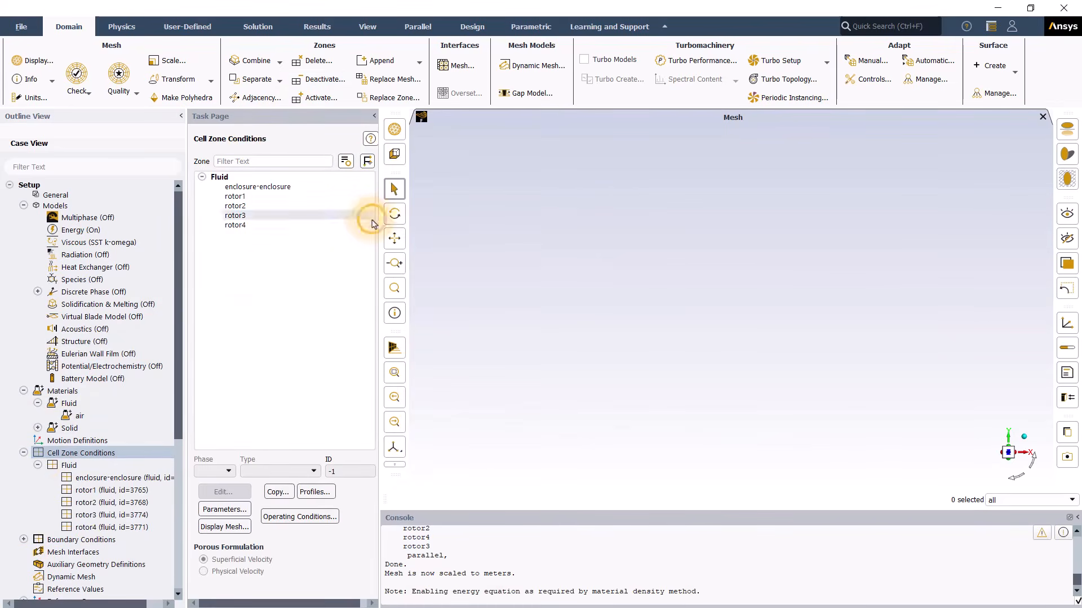
left_click(258, 189)
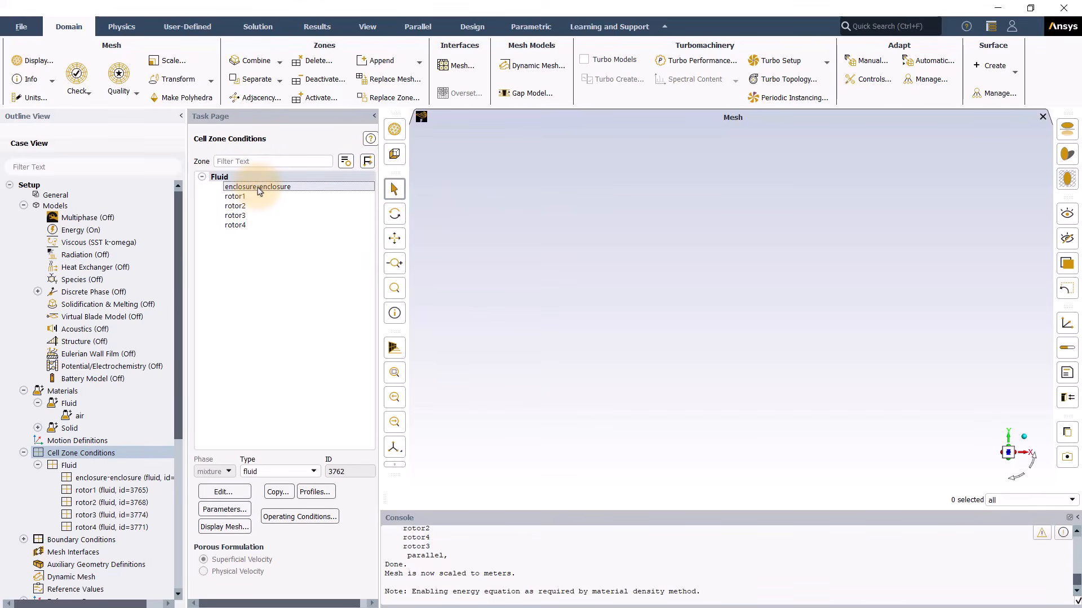
double_click(257, 187)
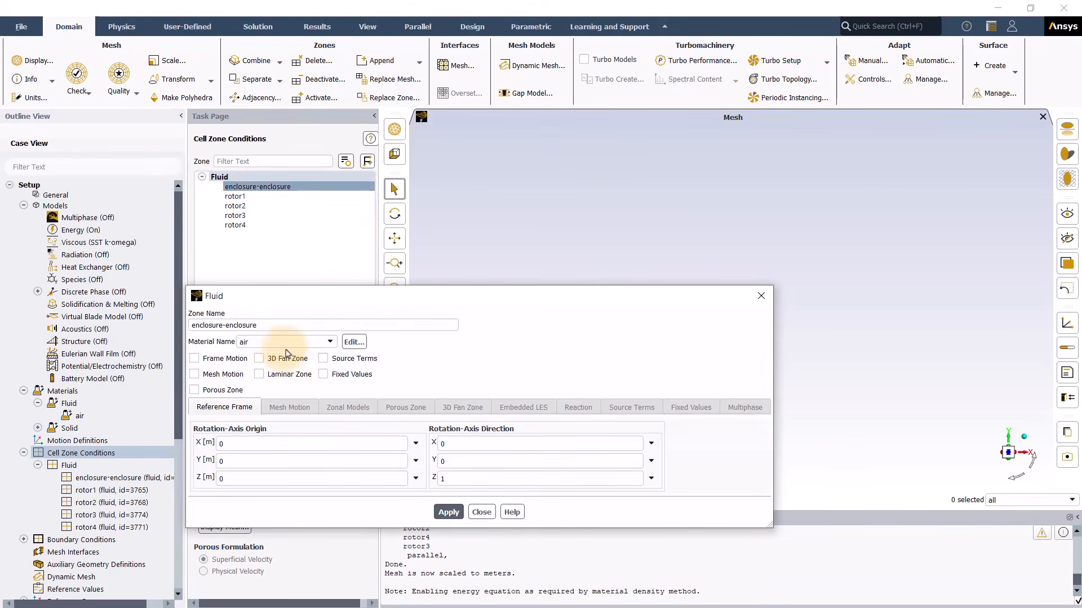
left_click(481, 512)
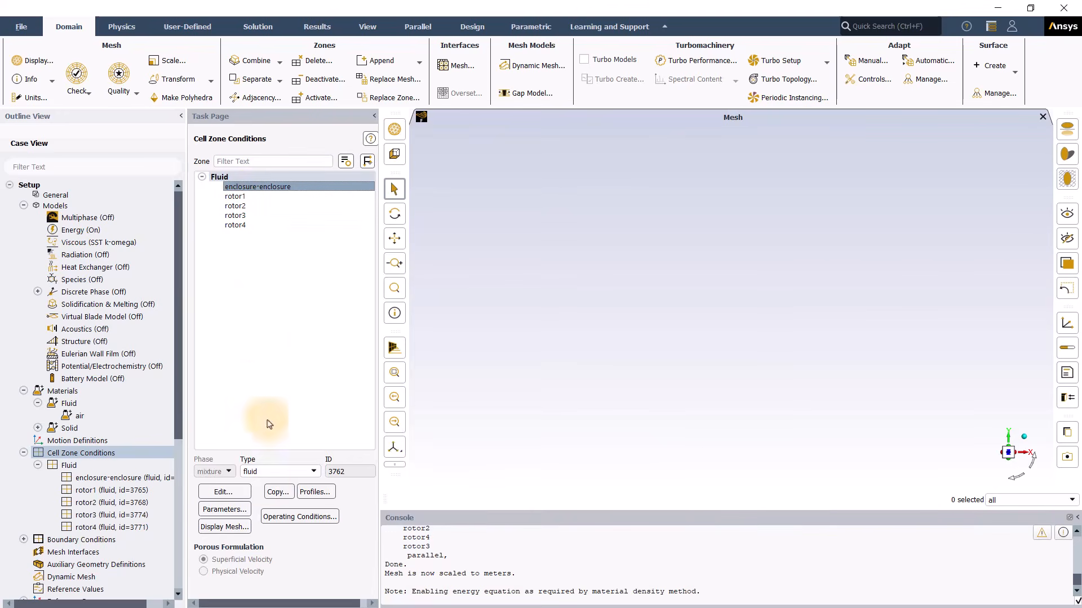
left_click(241, 530)
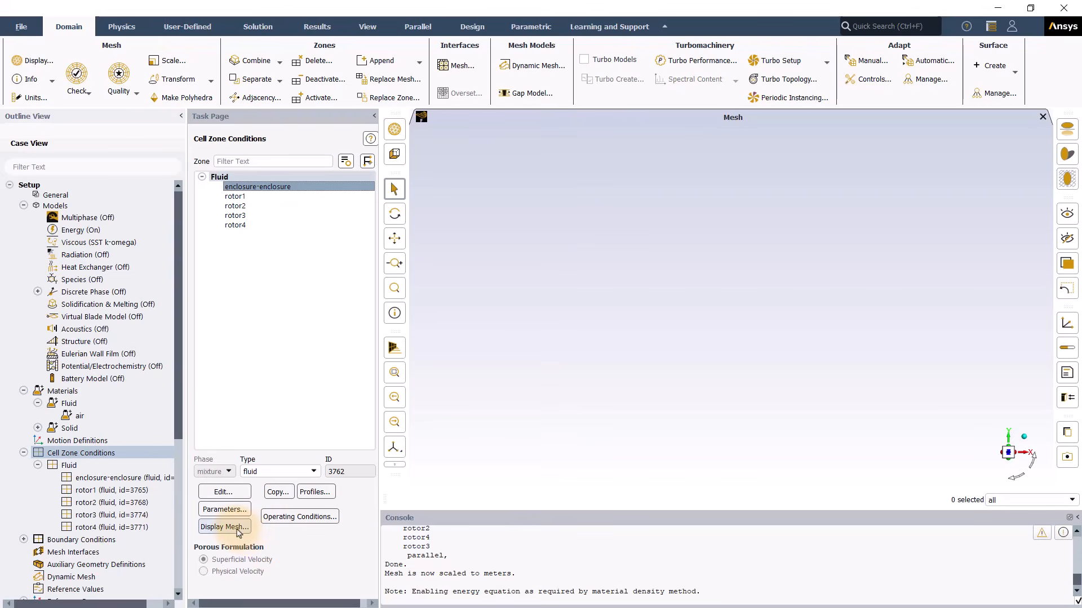
Step: Display only the rotor1-walls surface mesh
left_click(236, 529)
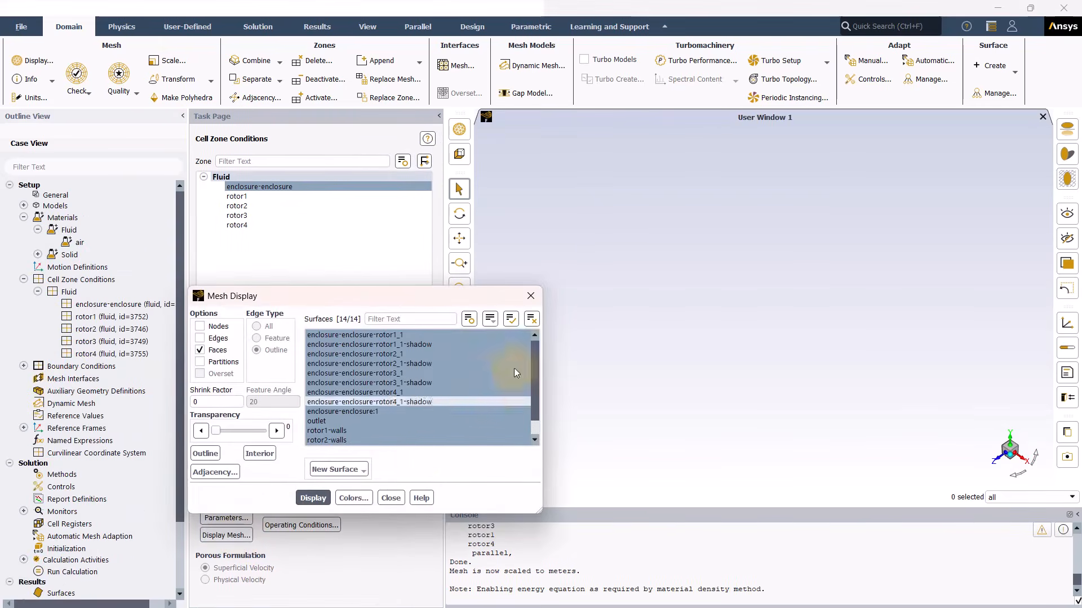
left_click(531, 319)
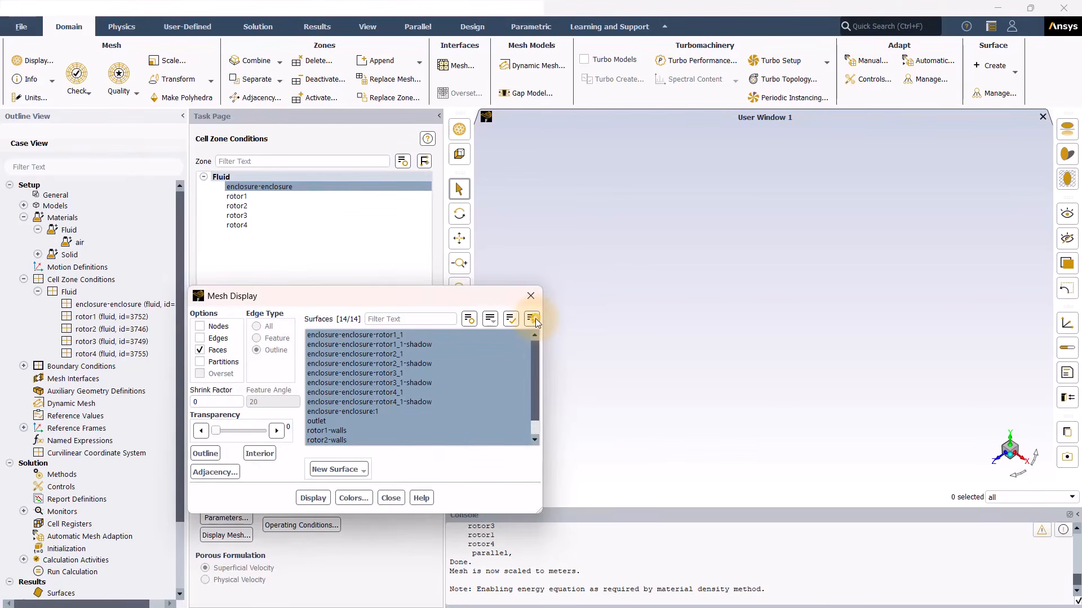
left_click(353, 414)
left_click(320, 500)
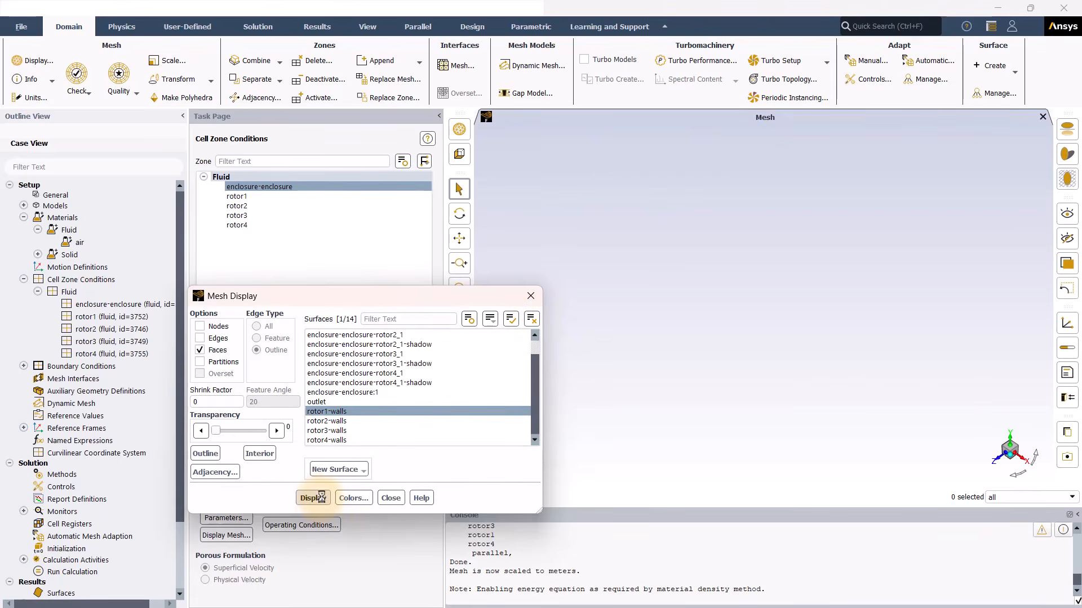
left_click(531, 296)
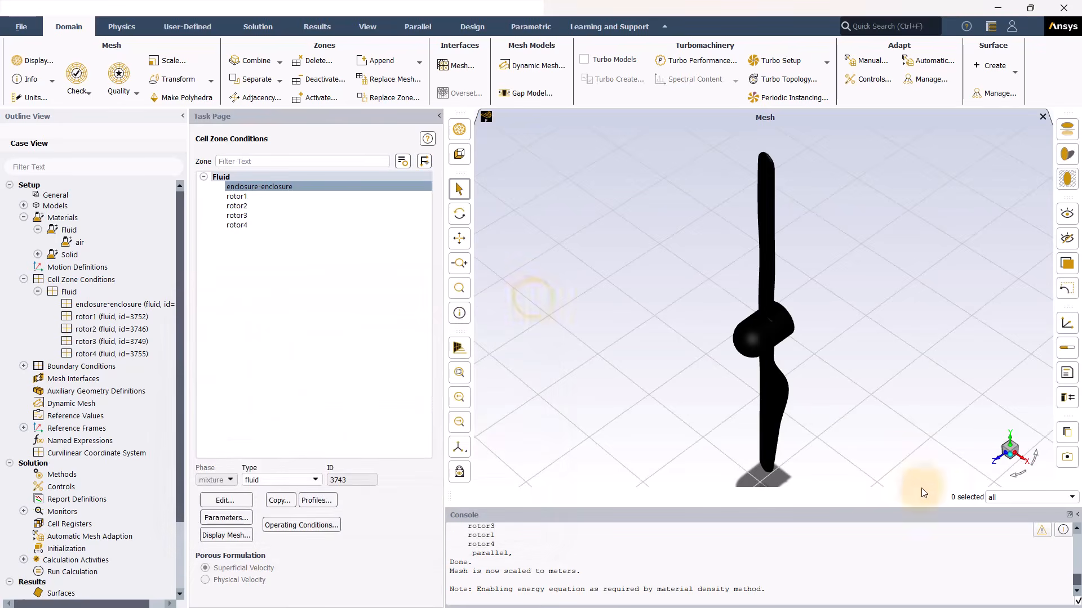
Step: View the rotor from the front and show the global reference frame, fitted to the window
left_click(459, 348)
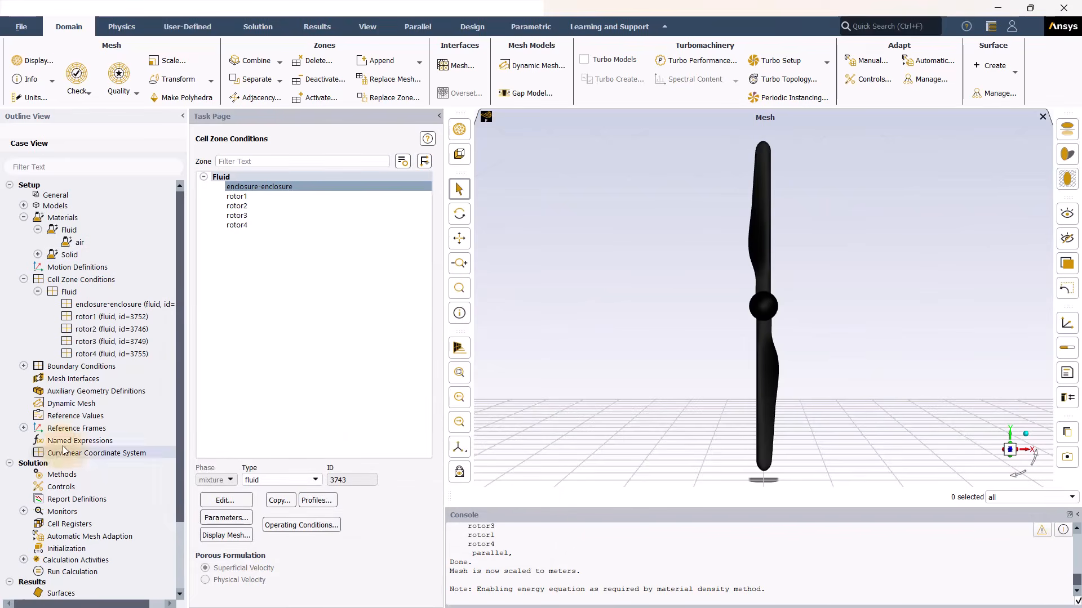
left_click(23, 428)
right_click(70, 441)
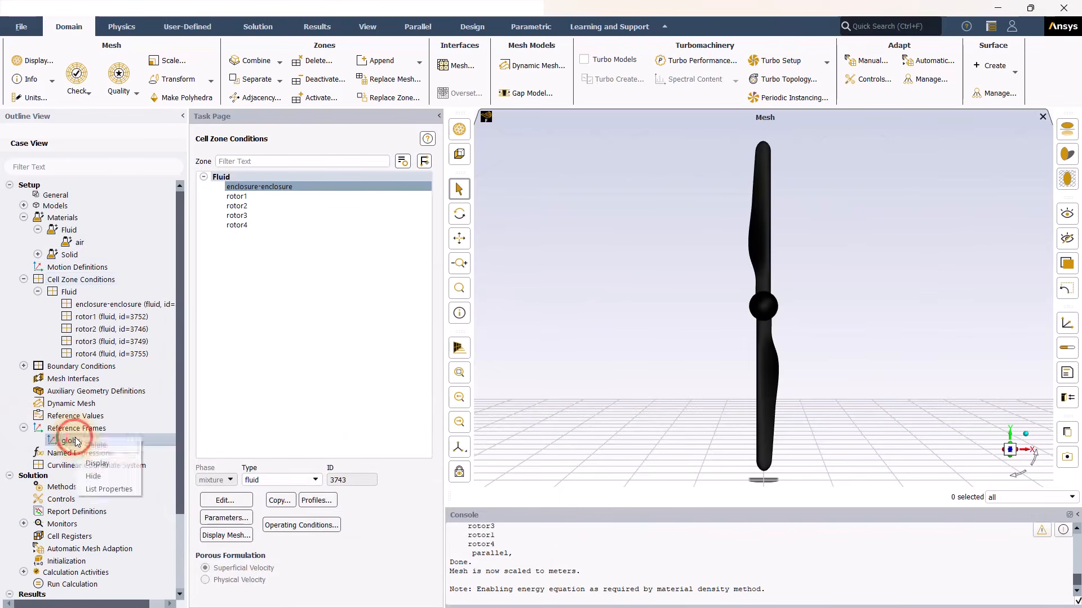
left_click(96, 463)
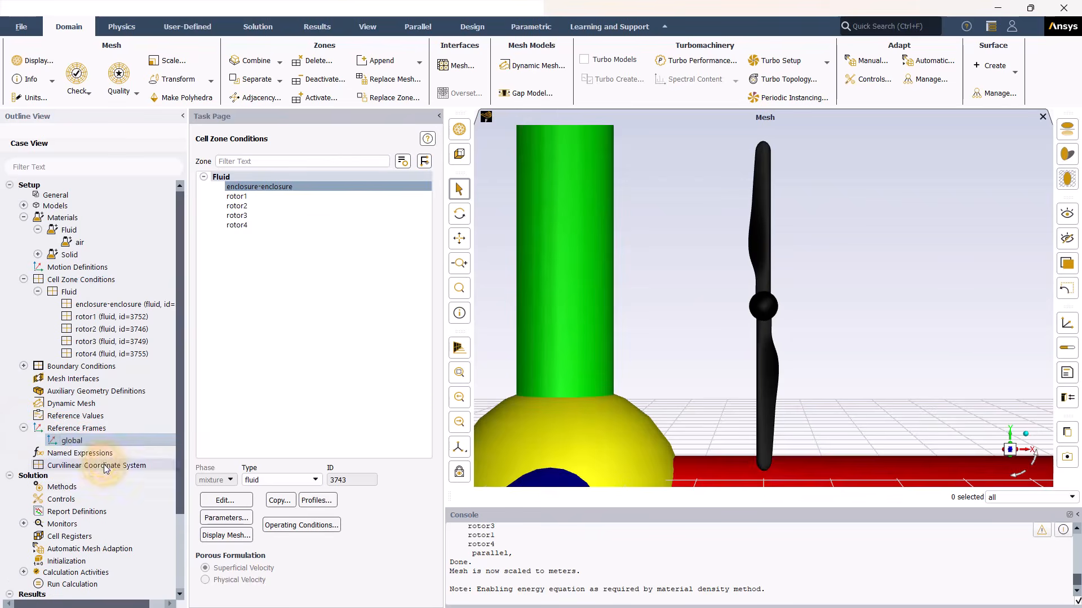
left_click(459, 372)
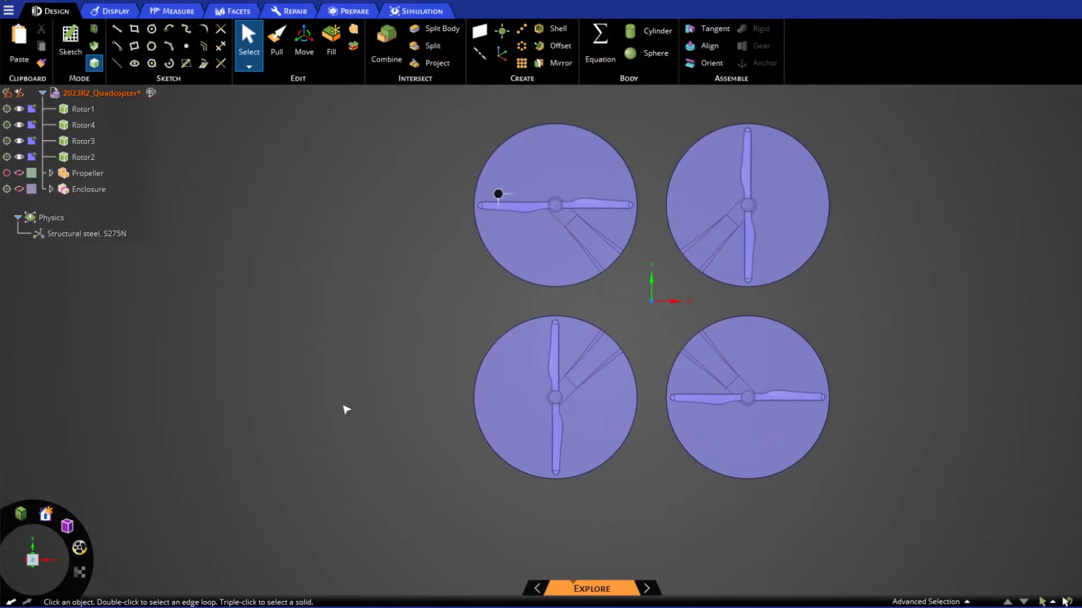
Step: Hide every rotor except Rotor1
left_click(87, 112)
right_click(87, 112)
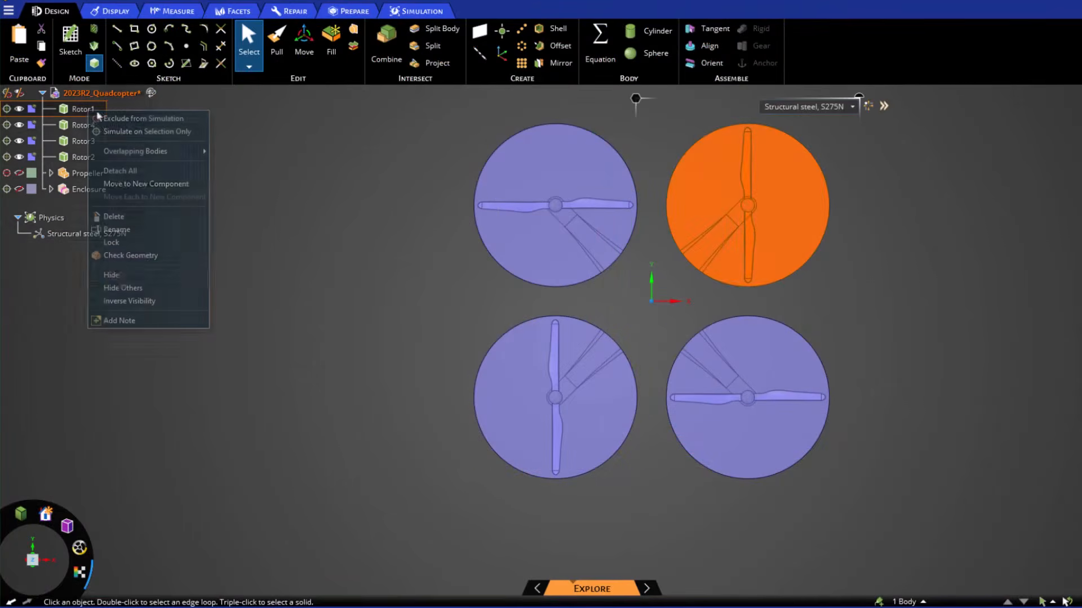
left_click(122, 288)
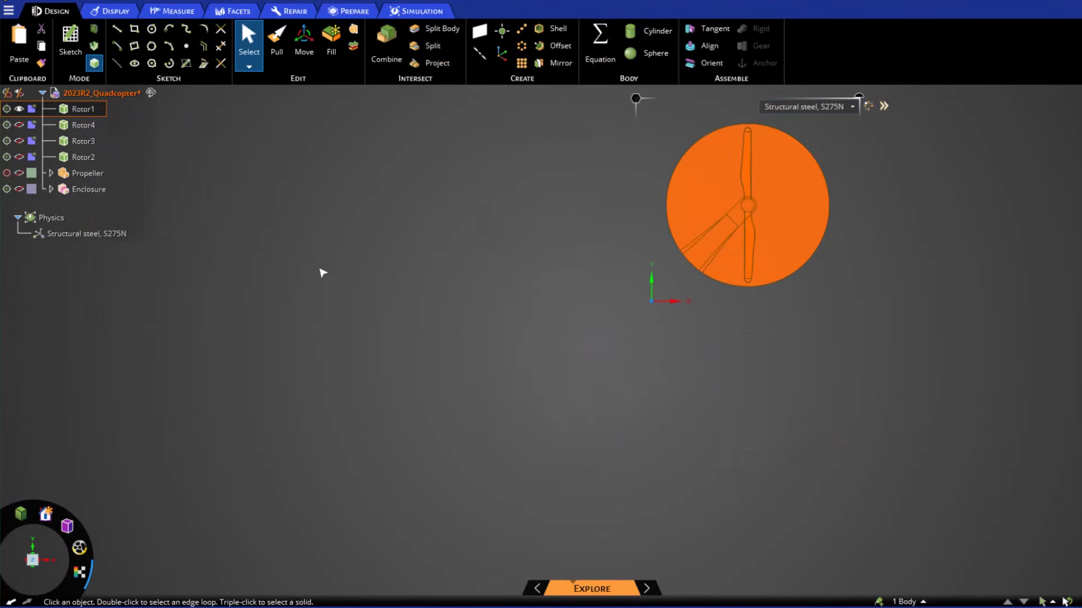
left_click(315, 271)
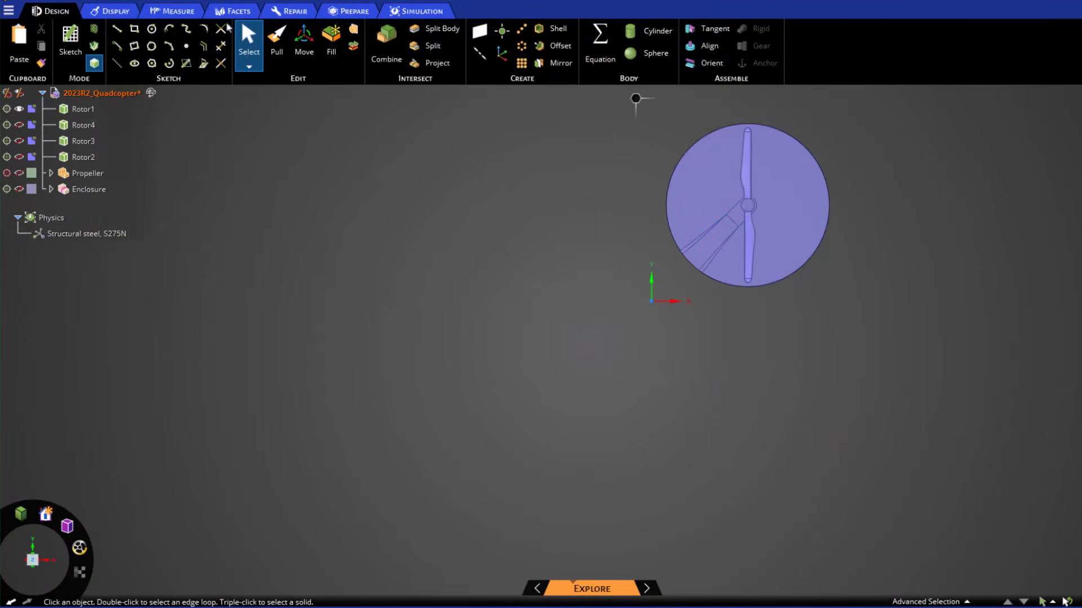
Step: Measure Rotor1's hub from the origin: 250 mm, with 176.7767 mm X and Y offsets
left_click(179, 11)
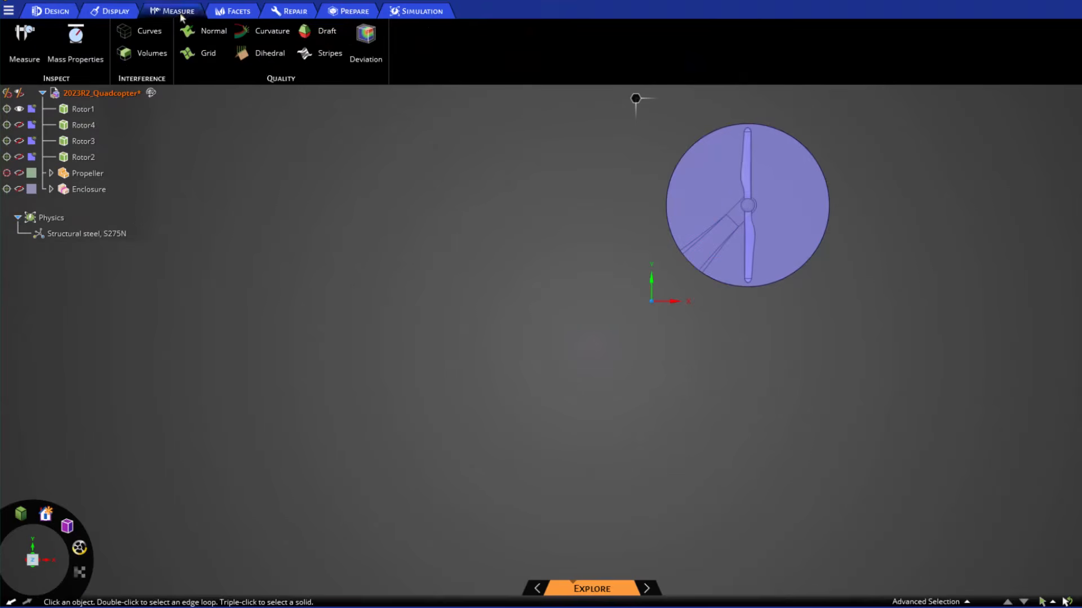
left_click(28, 40)
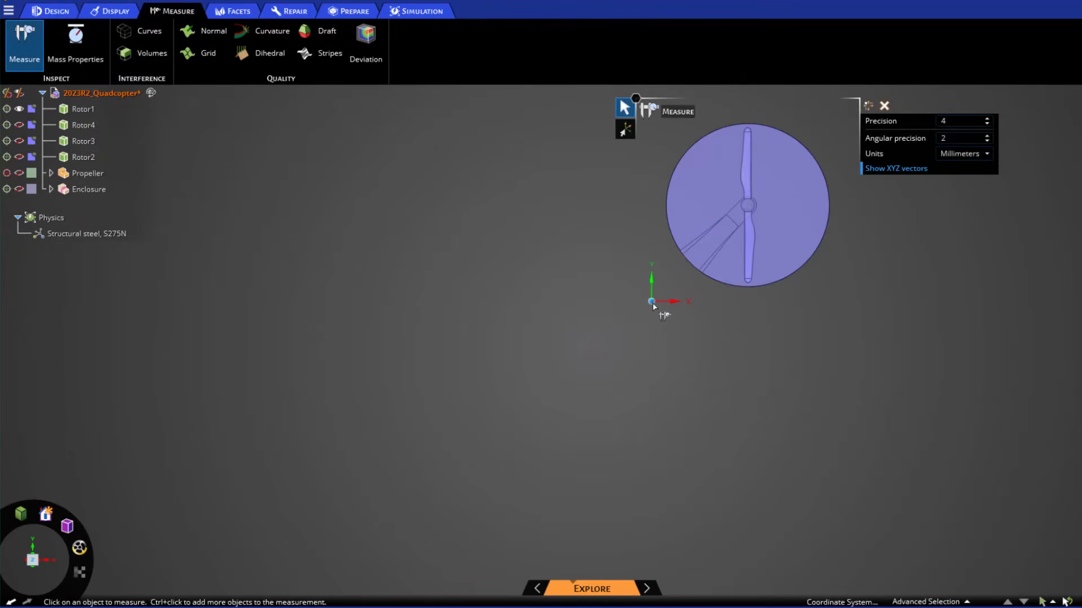
left_click(748, 207)
left_click_drag(969, 201, 1034, 203)
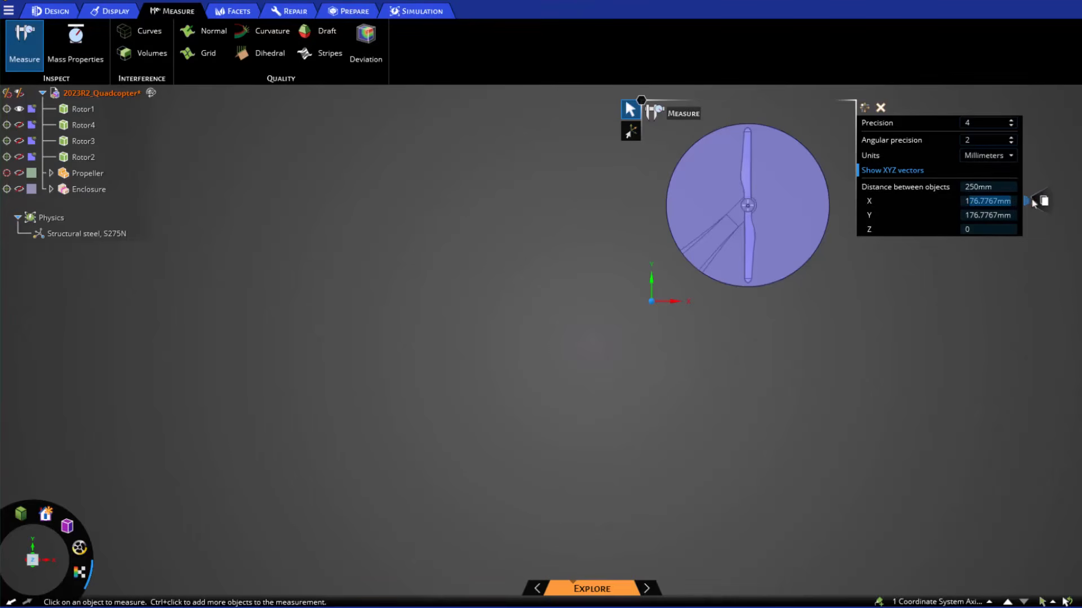
left_click_drag(959, 216, 1021, 218)
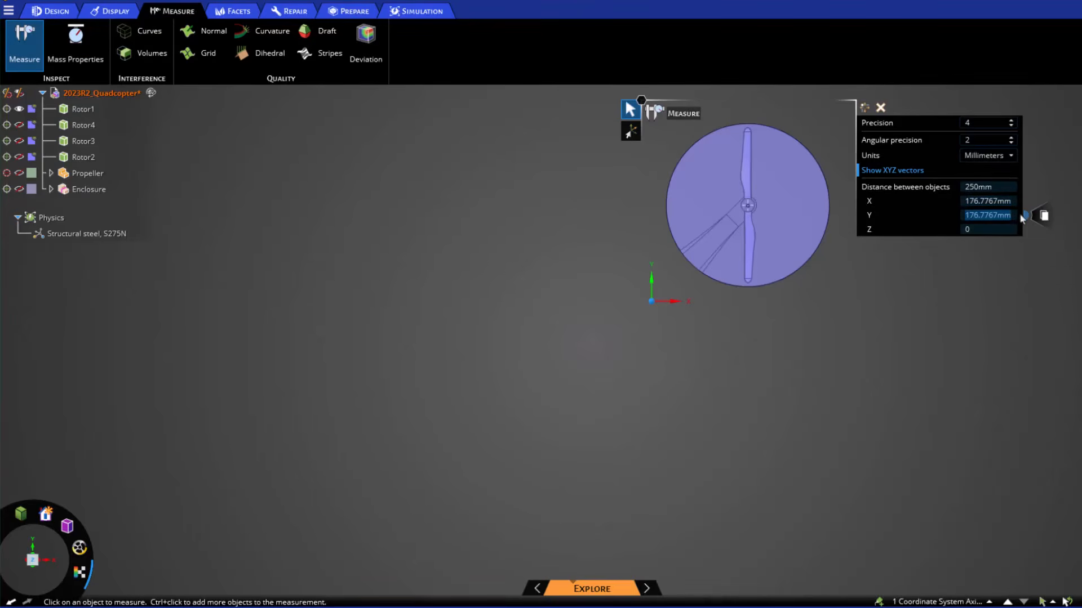
left_click(1063, 272)
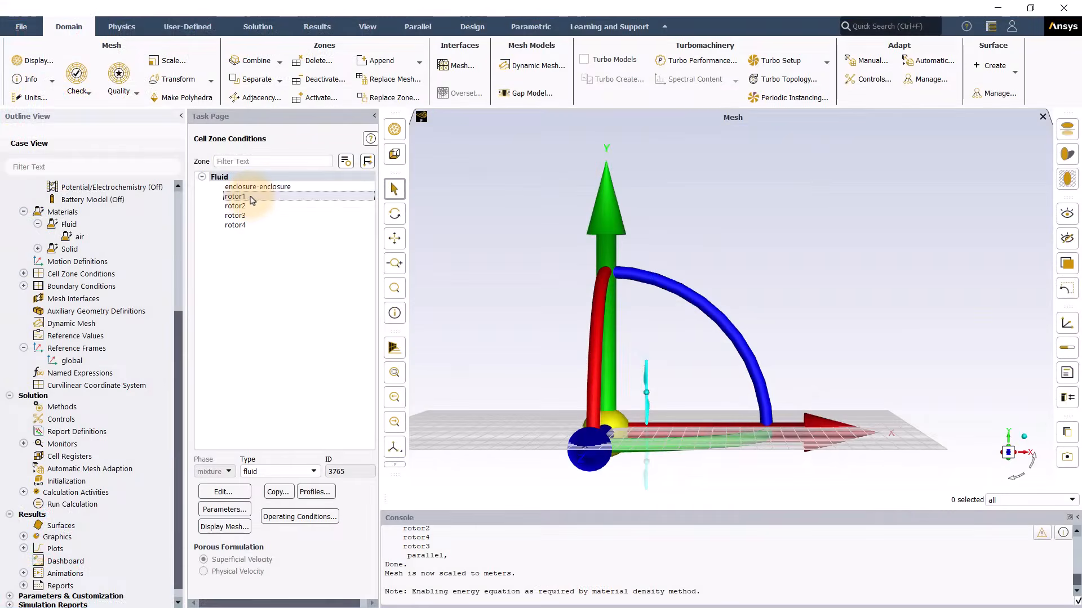
Step: Enable frame motion on rotor1 with origin (0.177, 0.177, 0) and axis direction Z −1
left_click(252, 198)
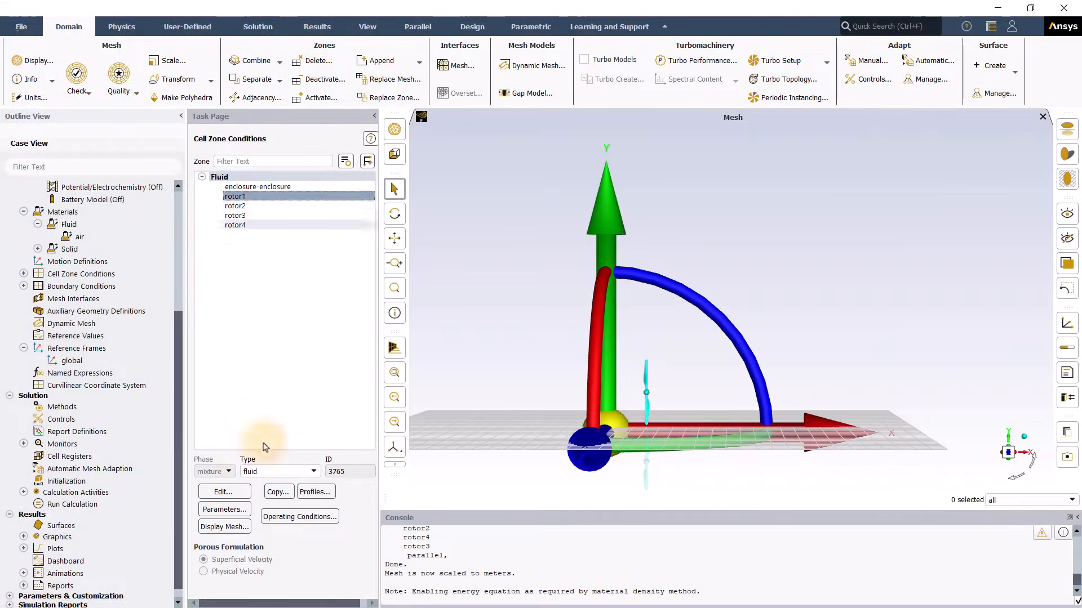
left_click(225, 492)
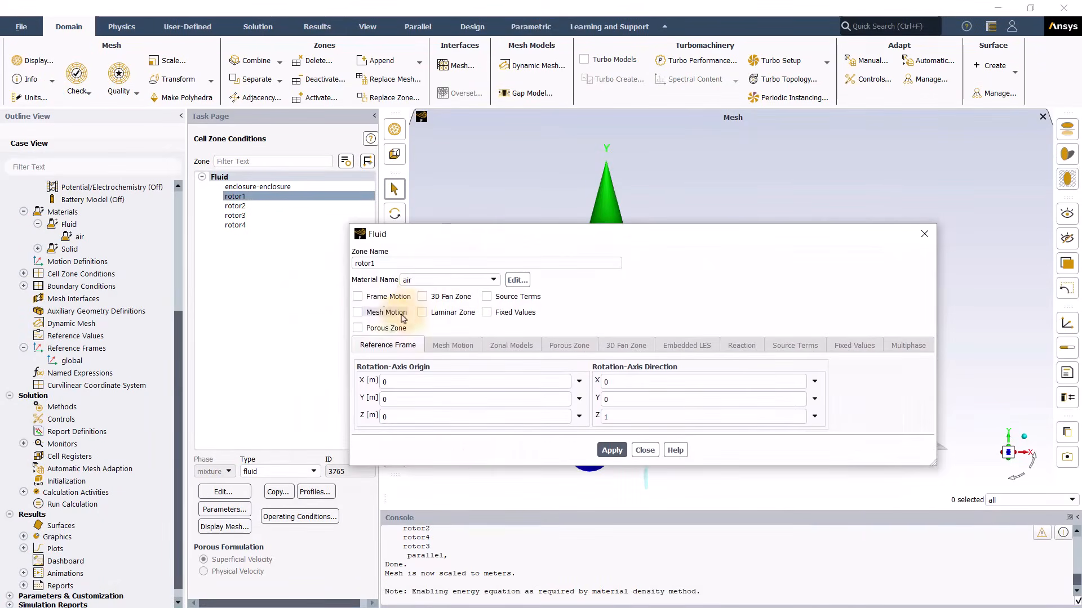
left_click(379, 297)
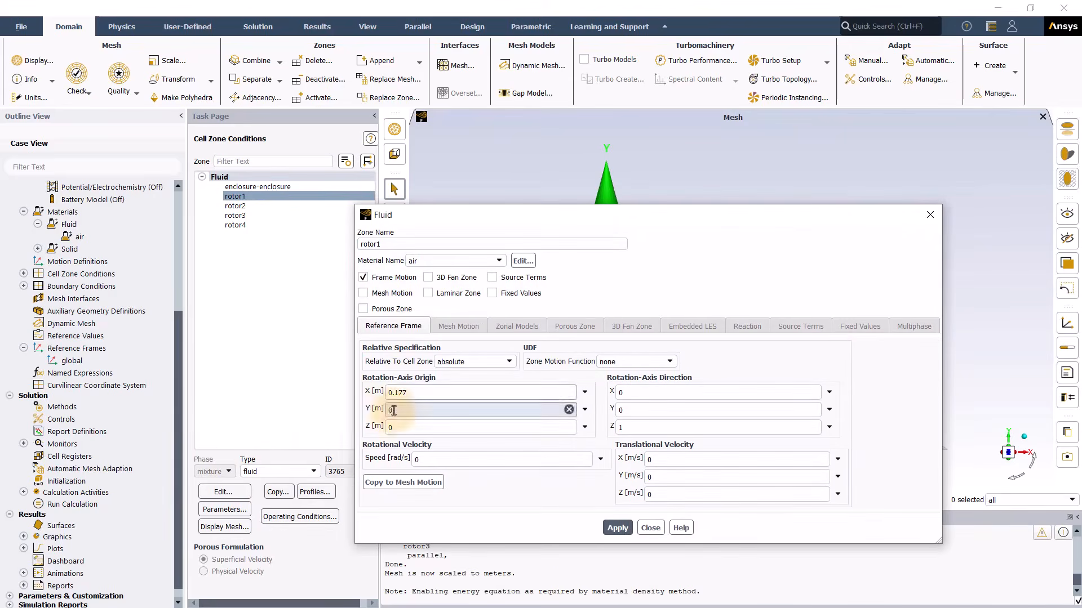
double_click(393, 410)
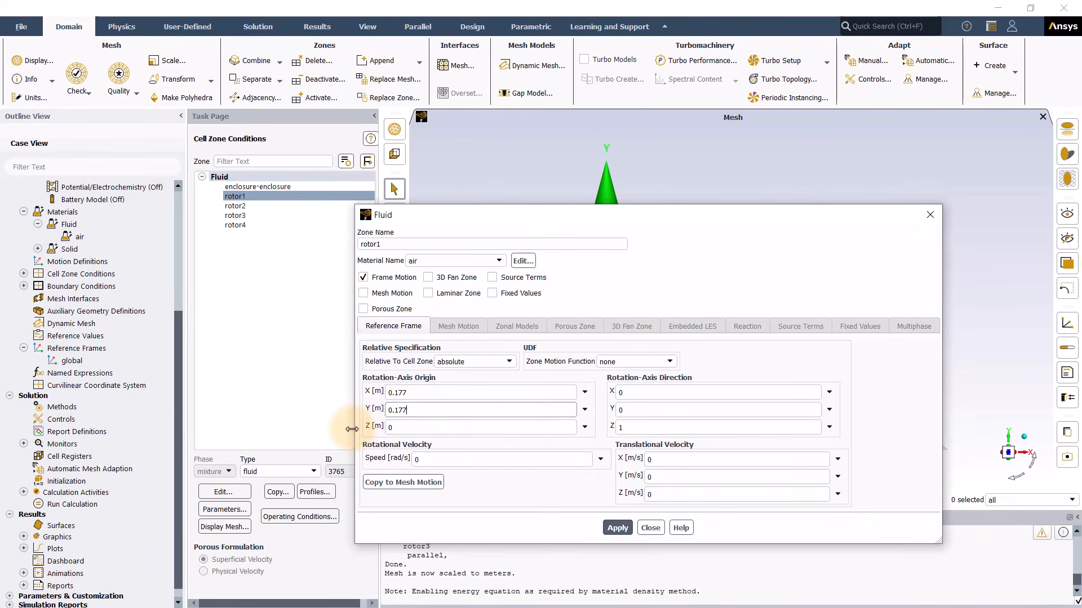
left_click(615, 429)
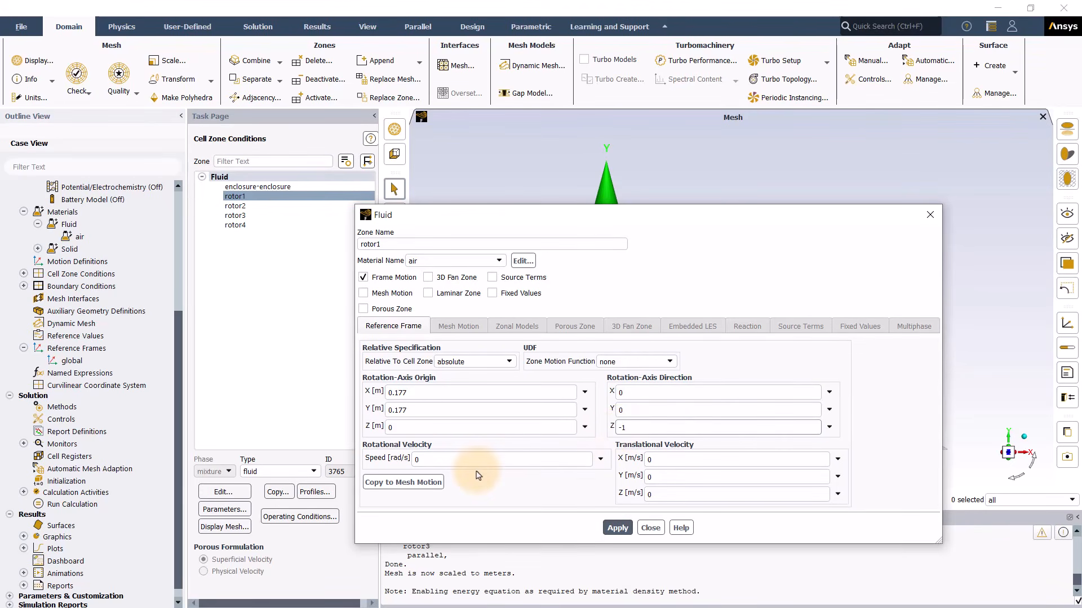
Step: Switch the angular-velocity units to rev/min
double_click(440, 460)
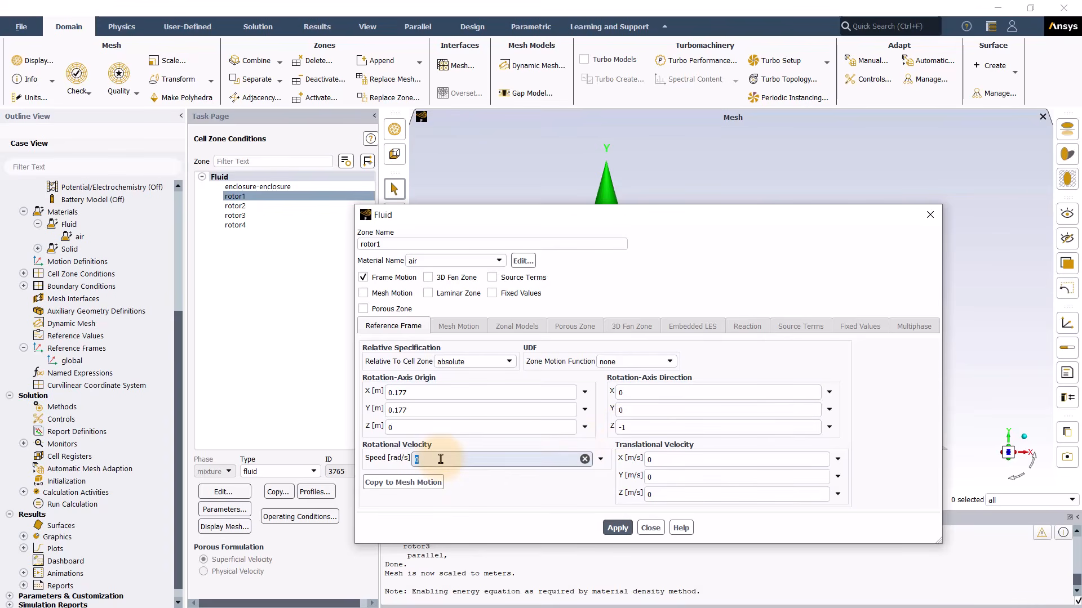
left_click(36, 98)
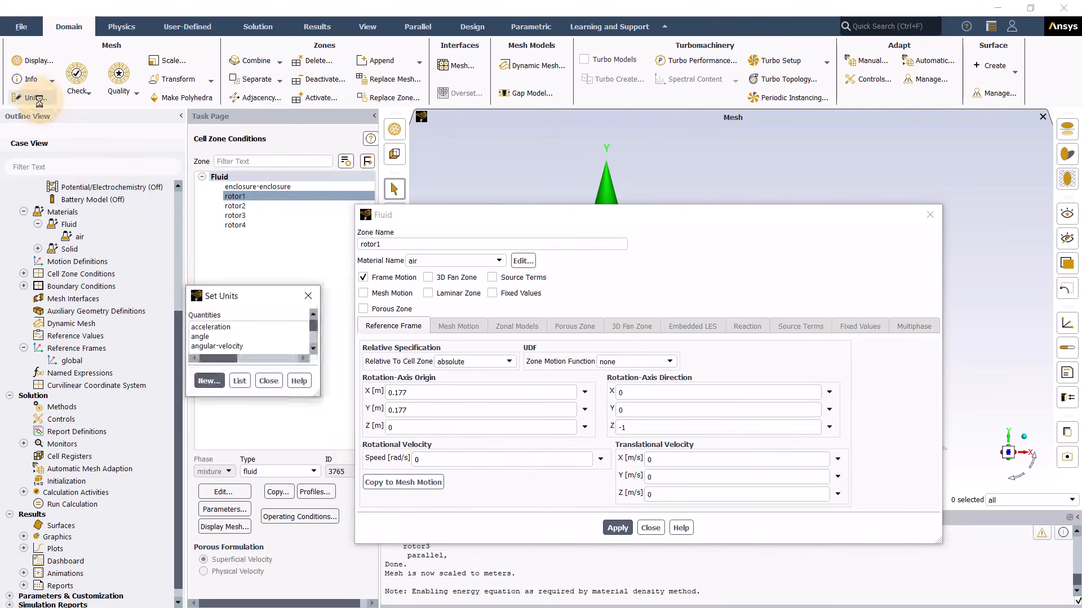
left_click(226, 346)
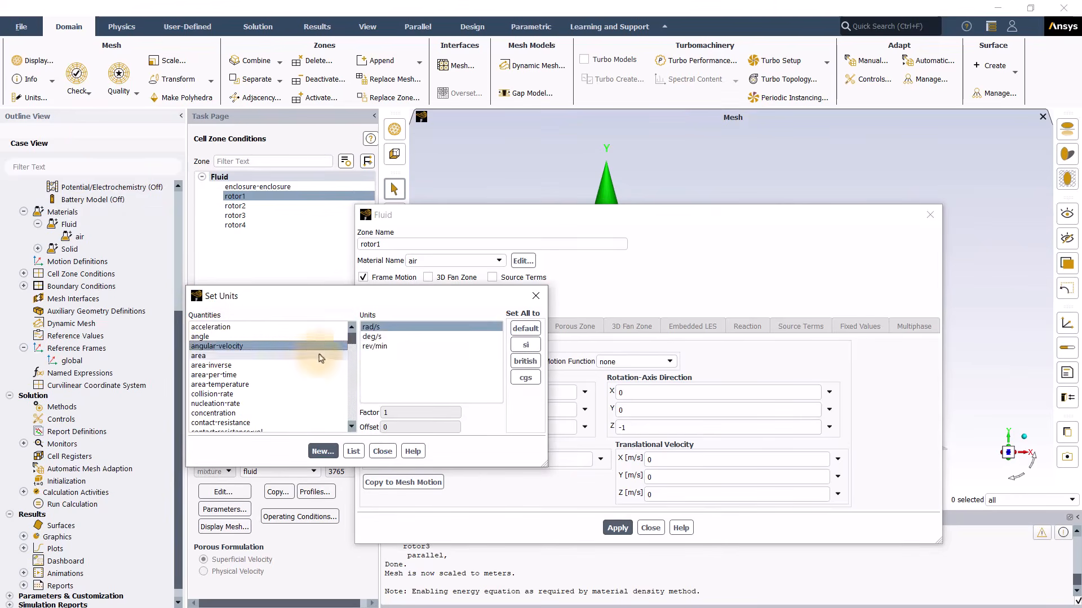
left_click(372, 346)
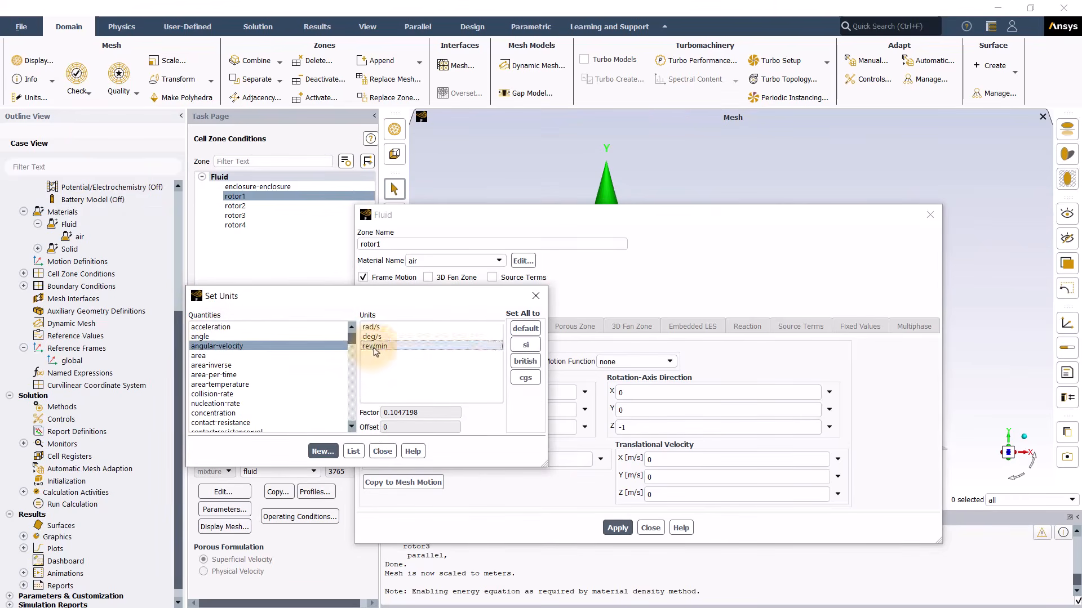
left_click(535, 297)
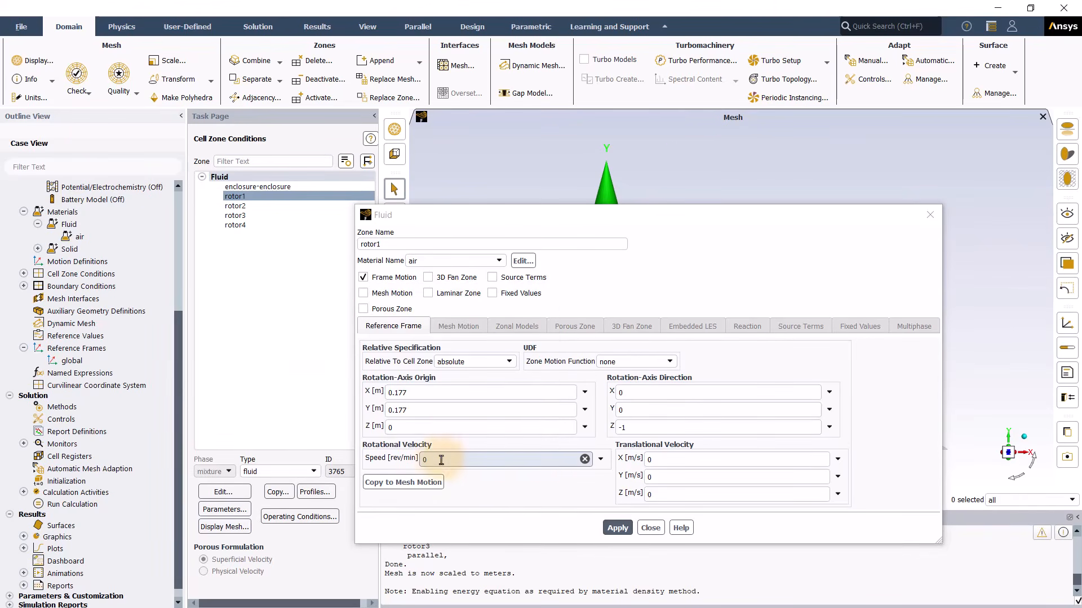
Step: Set rotor1's rotational speed to 7350 rev/min and apply it
left_click_drag(441, 460, 417, 460)
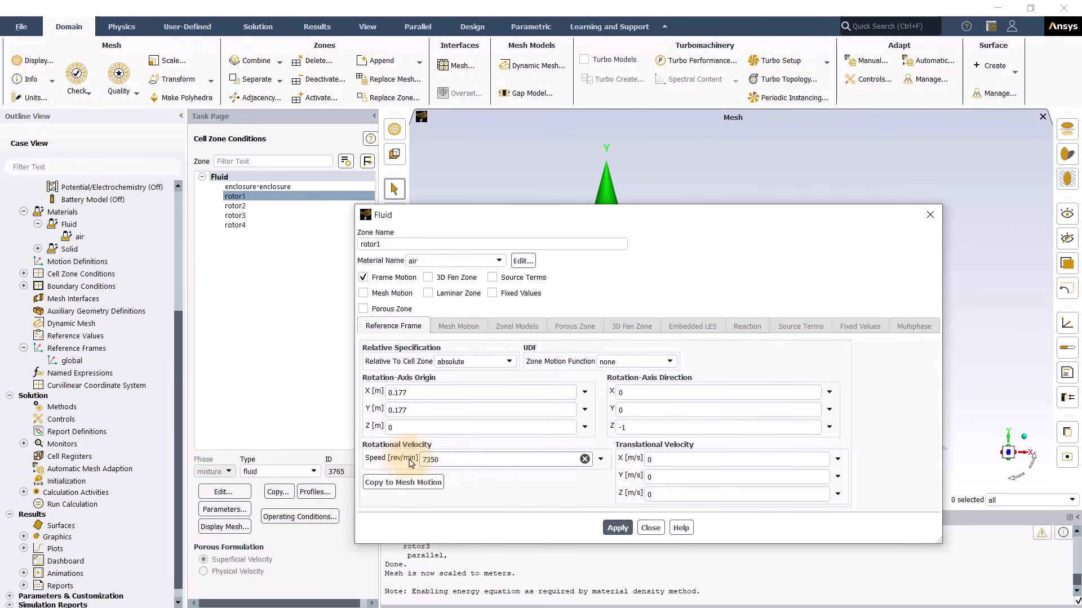
left_click(618, 527)
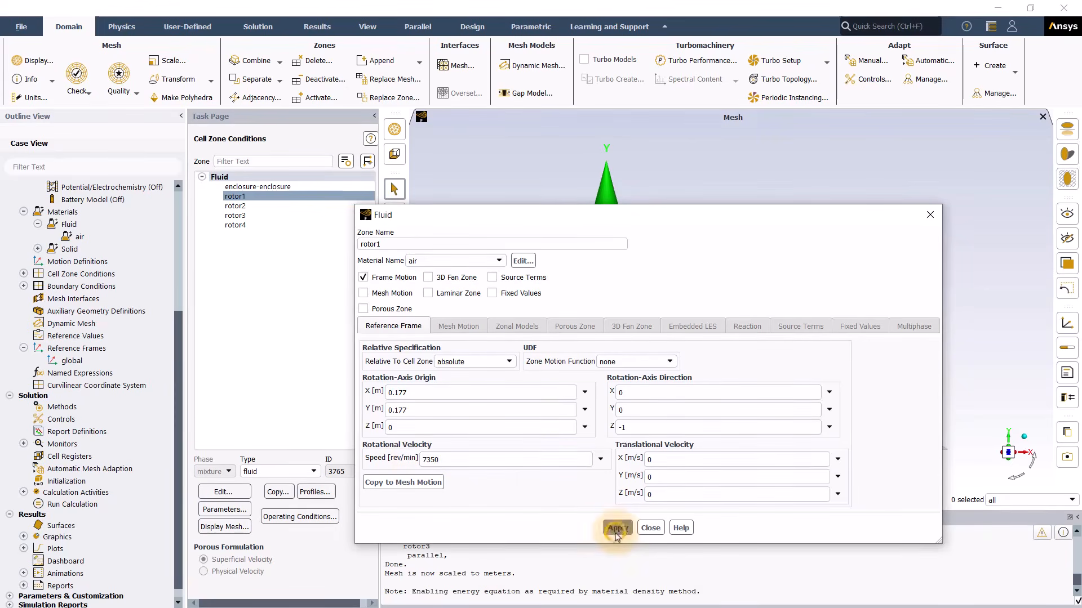
left_click(651, 528)
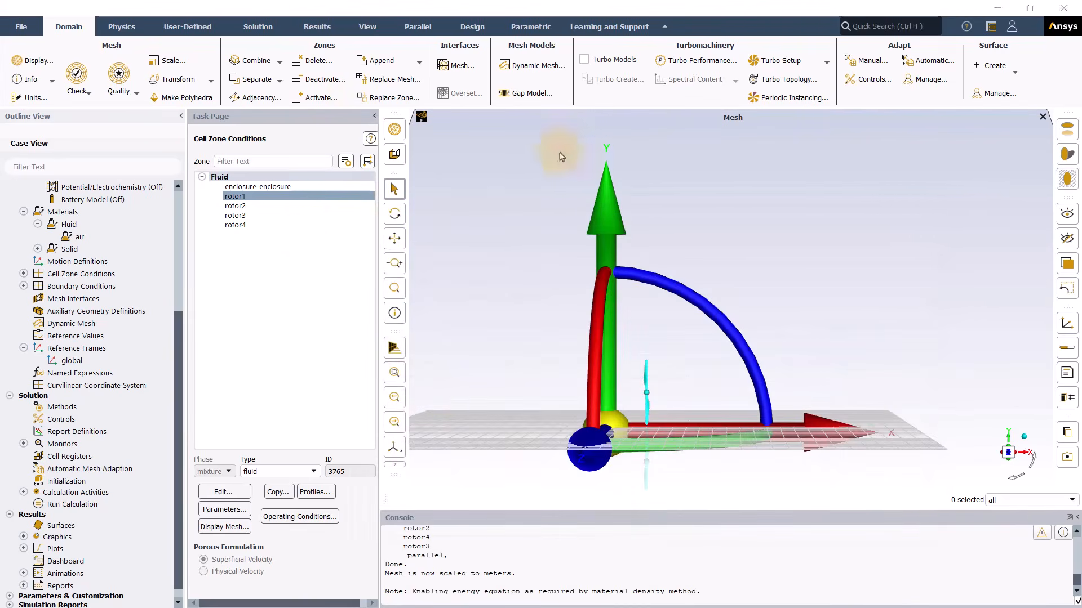
left_click(260, 207)
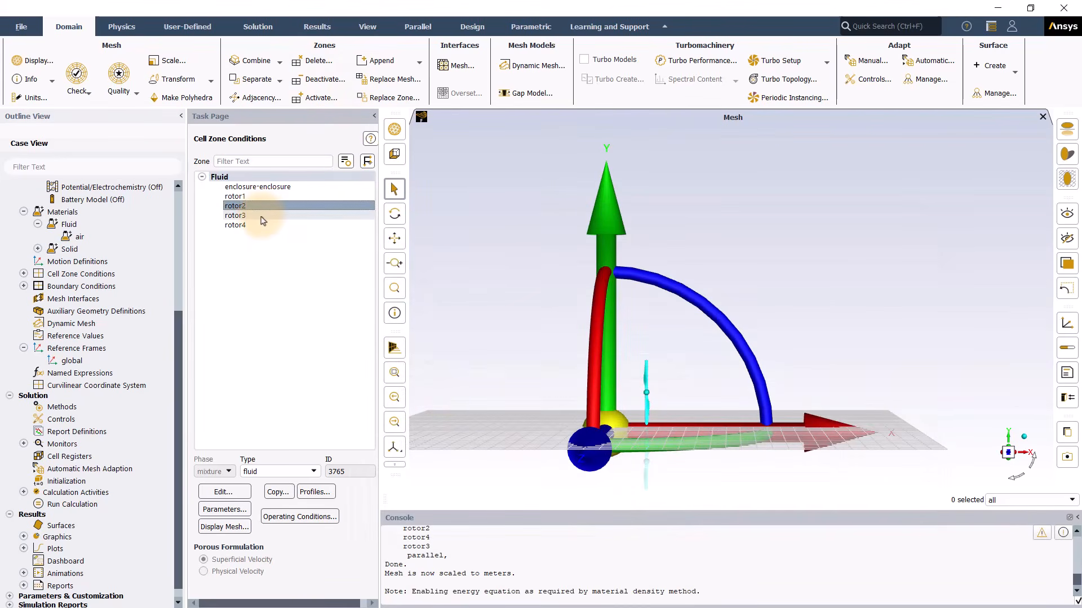
left_click(261, 217)
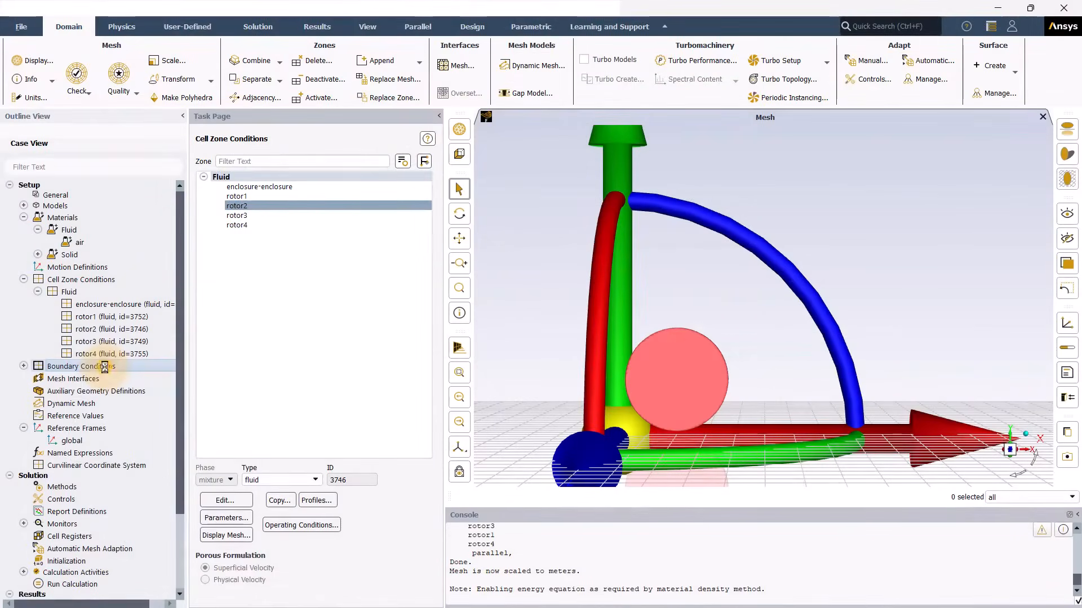
Step: Change the enclosure-enclosure-rotor1_1 wall's type to interior
double_click(105, 366)
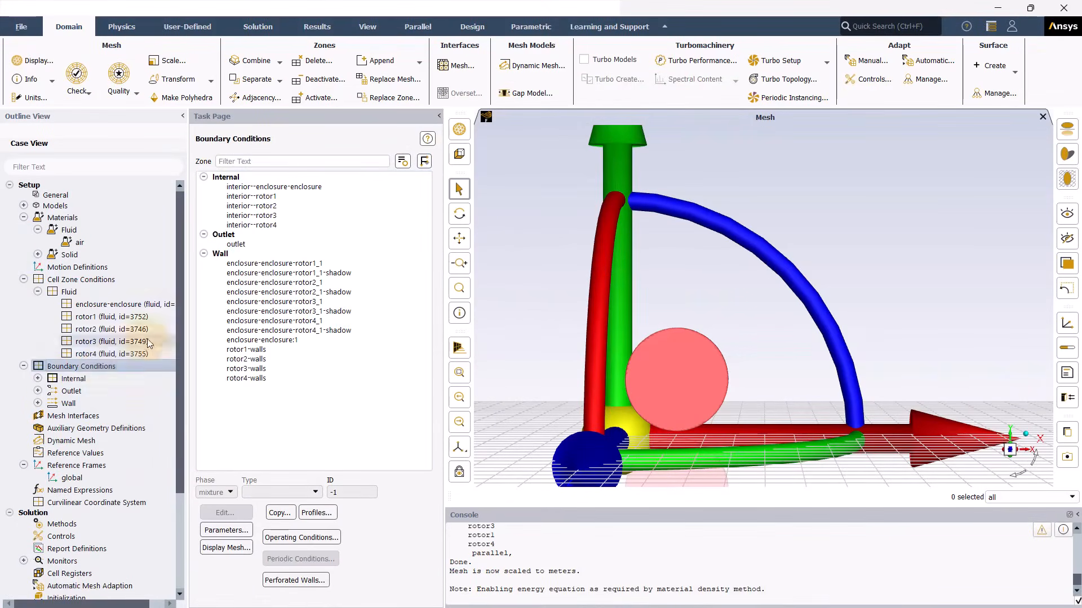
left_click(329, 264)
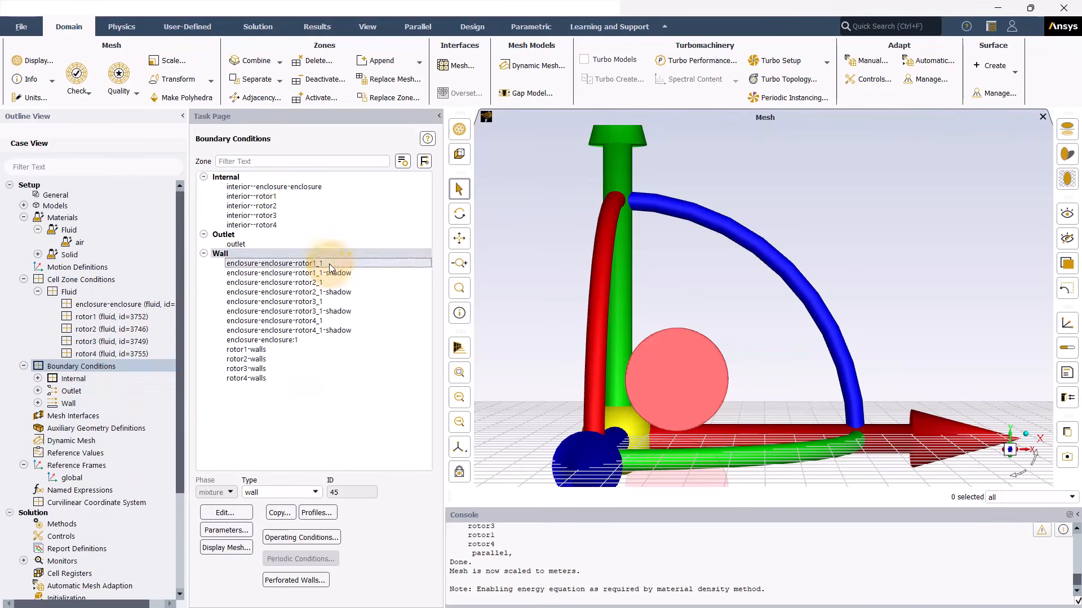
left_click(299, 496)
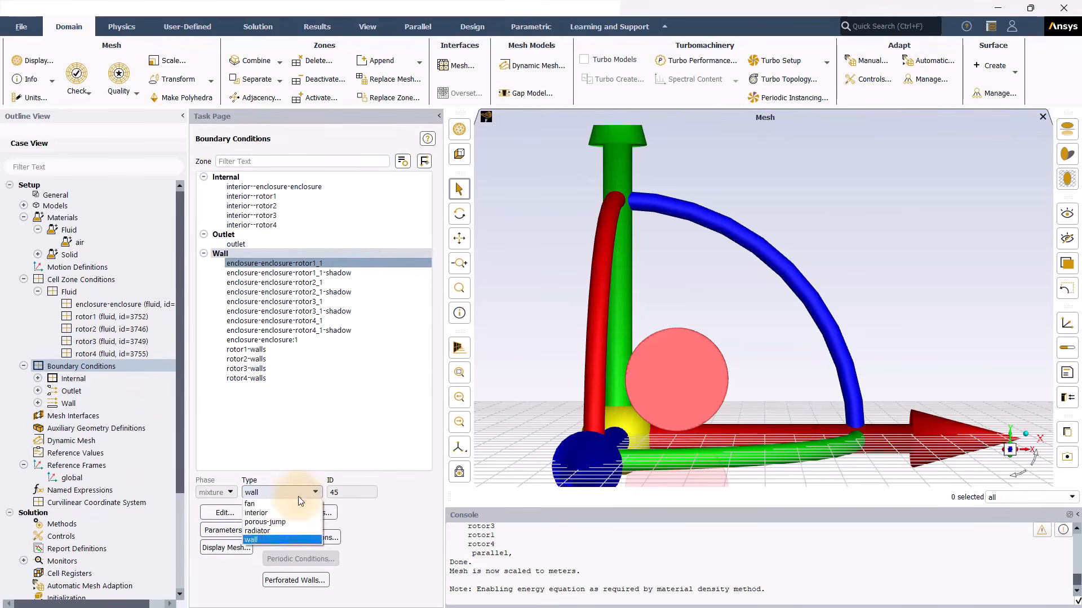
left_click(289, 512)
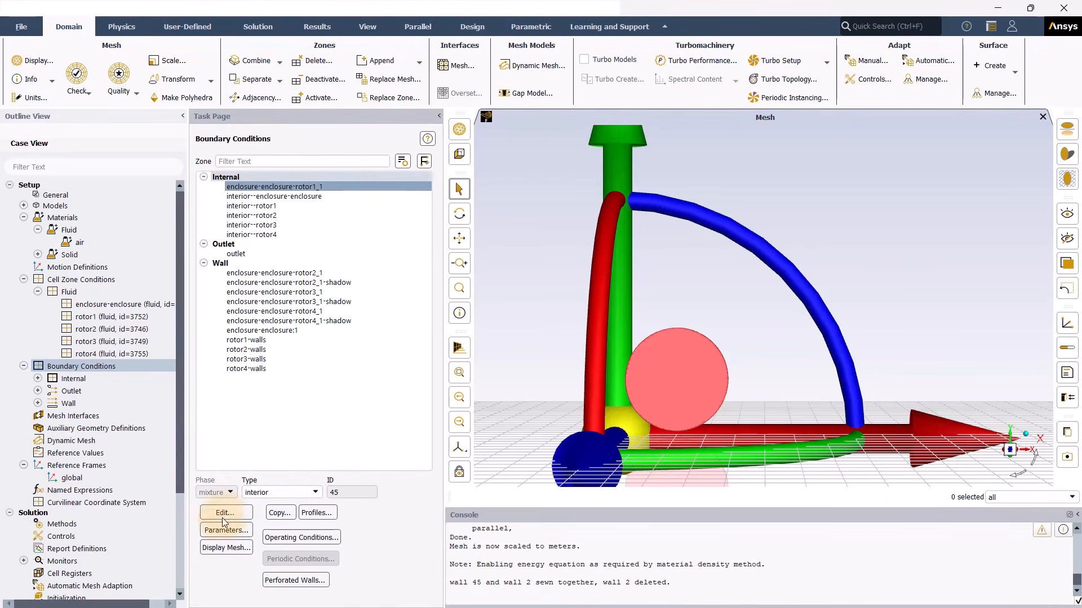
Step: Display the enclosure-rotor interface surfaces in the mesh view to check them
left_click(228, 549)
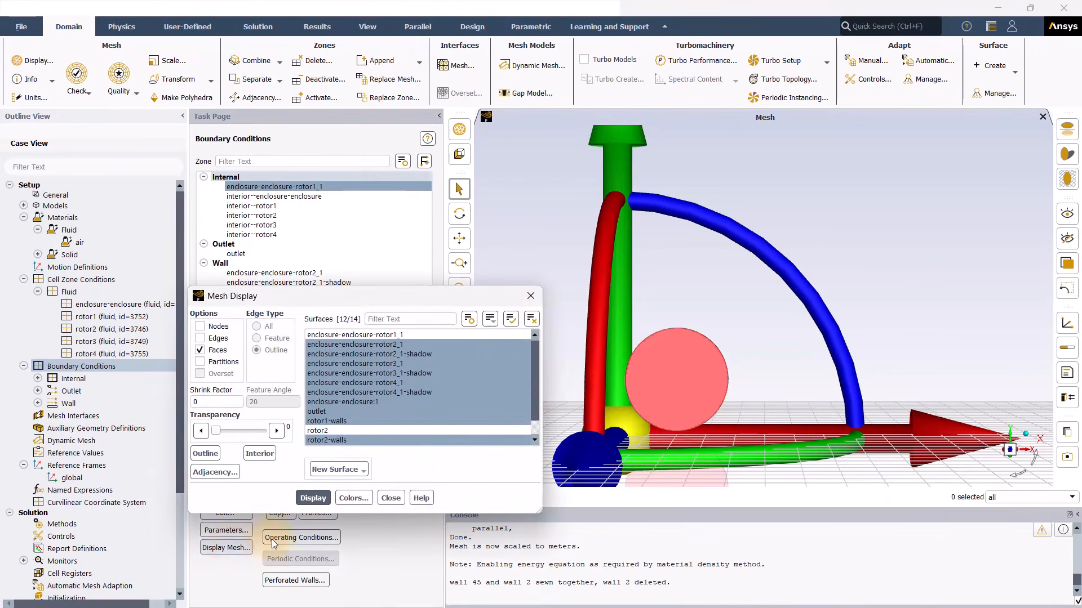
left_click(531, 320)
left_click(490, 319)
left_click(397, 363)
left_click(311, 501)
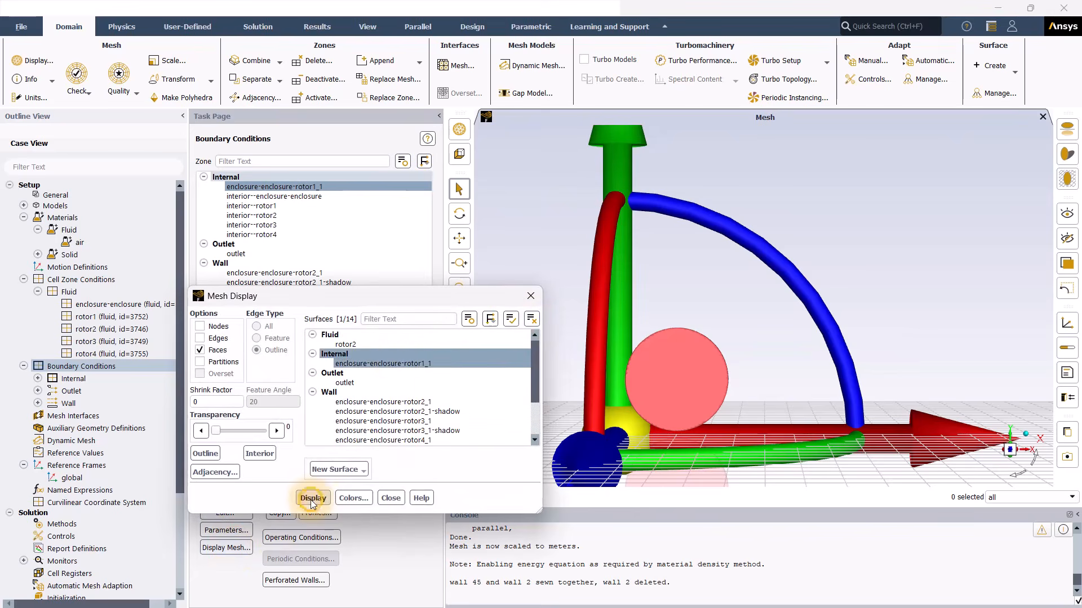
left_click_drag(340, 300, 715, 261)
left_click(321, 273)
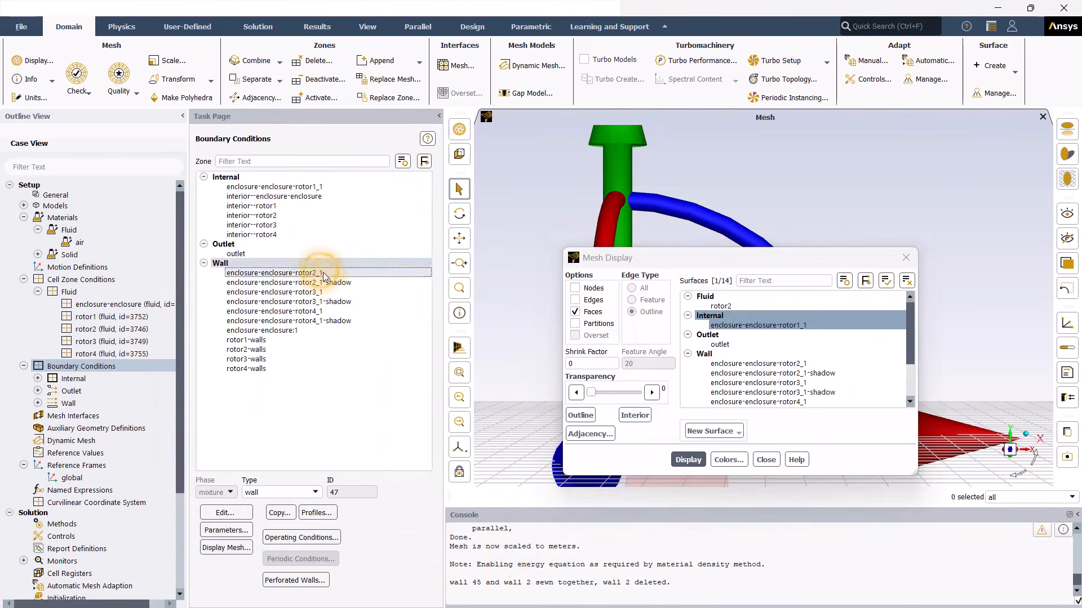
left_click(324, 292)
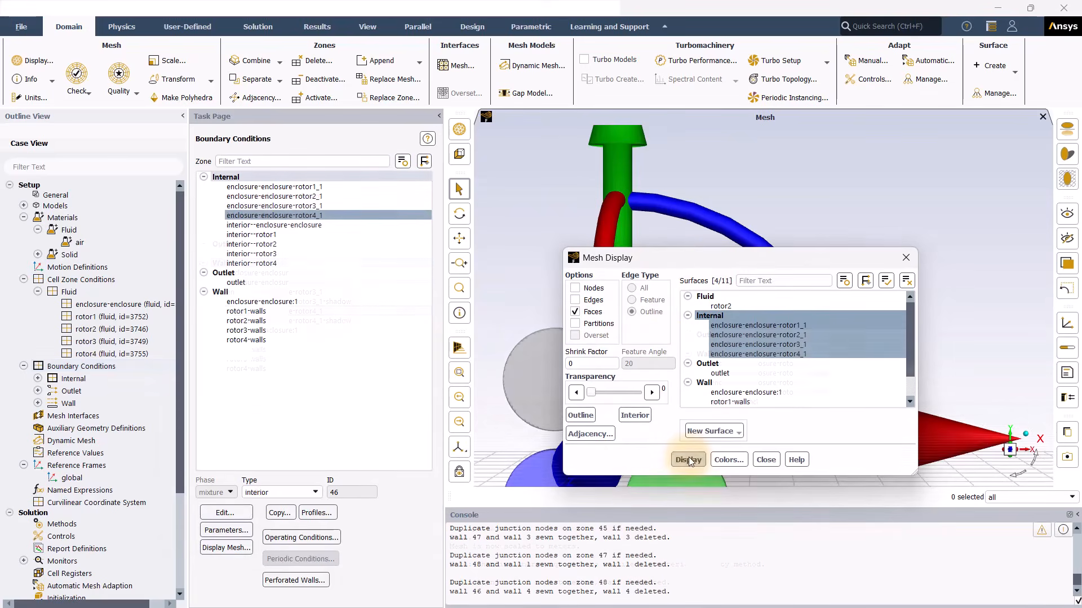
left_click(689, 460)
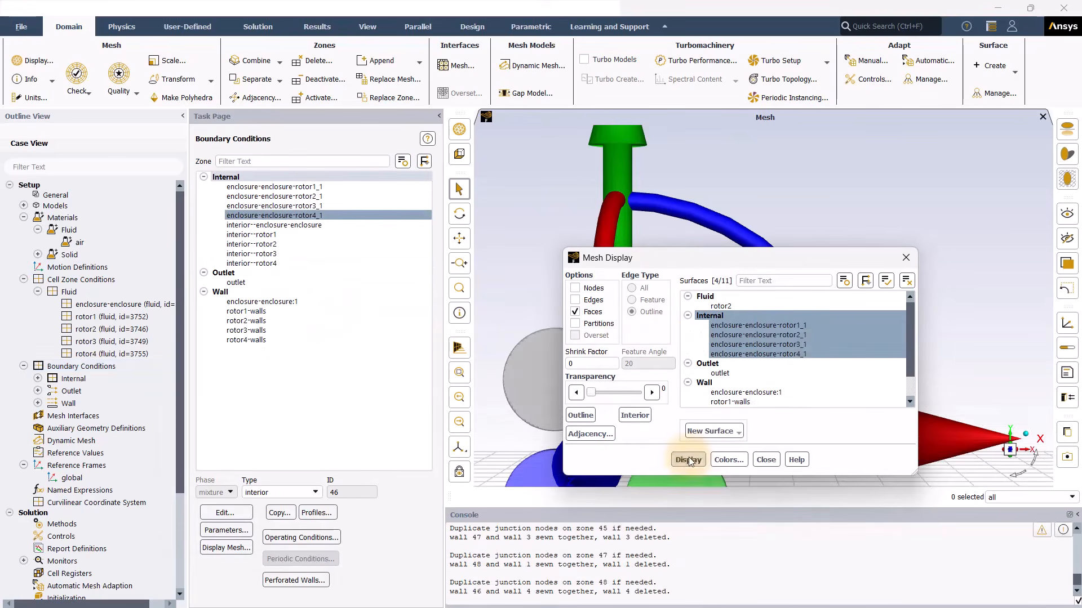
left_click(906, 258)
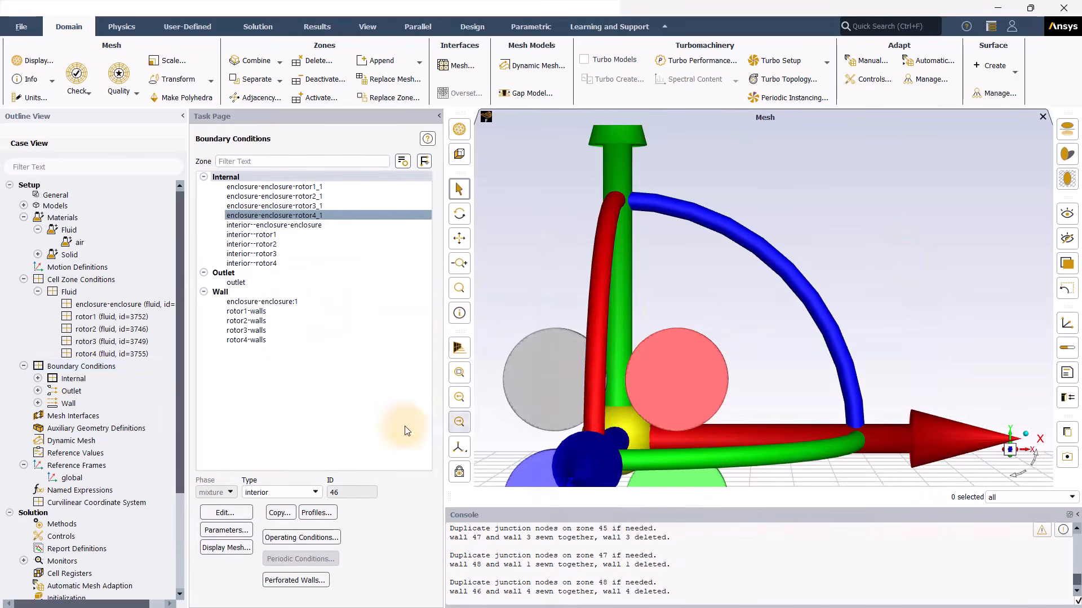
Step: Hide the global reference frame axes and fit the four rotor discs in view
right_click(99, 478)
left_click(136, 516)
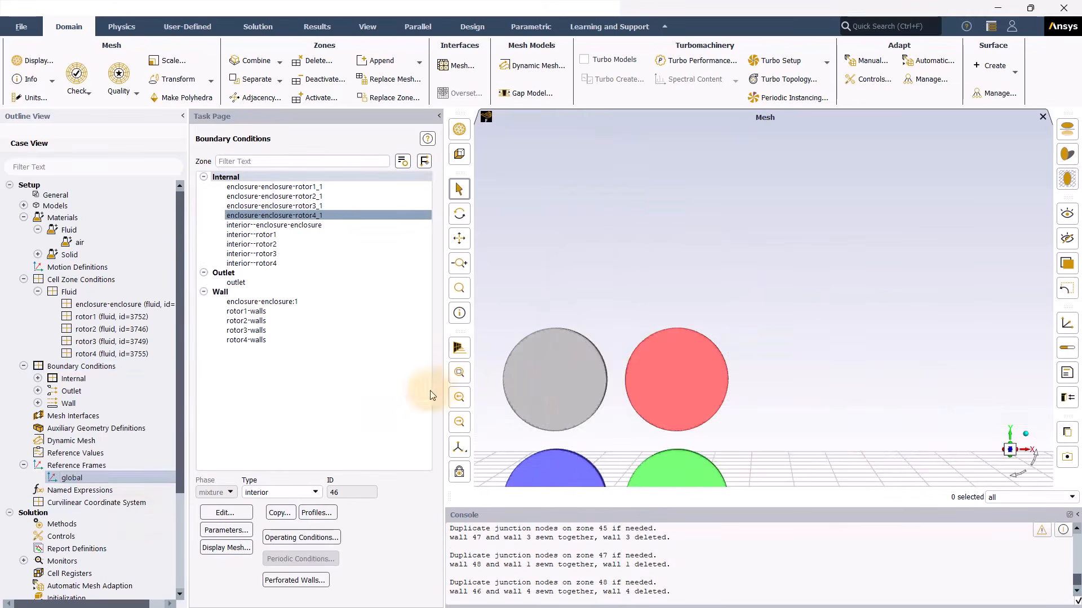
left_click(460, 374)
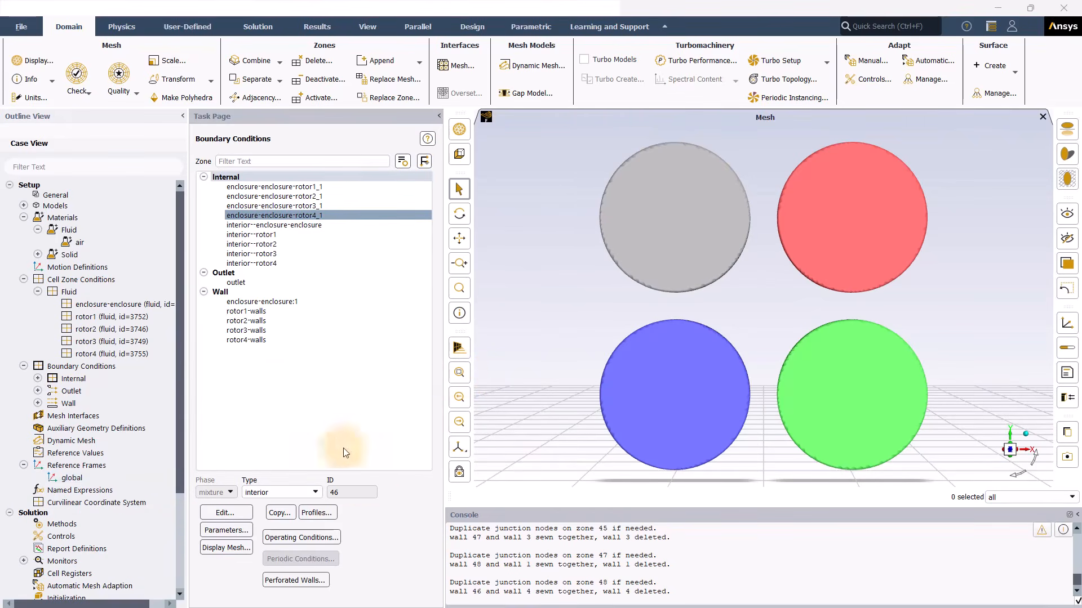
left_click(243, 282)
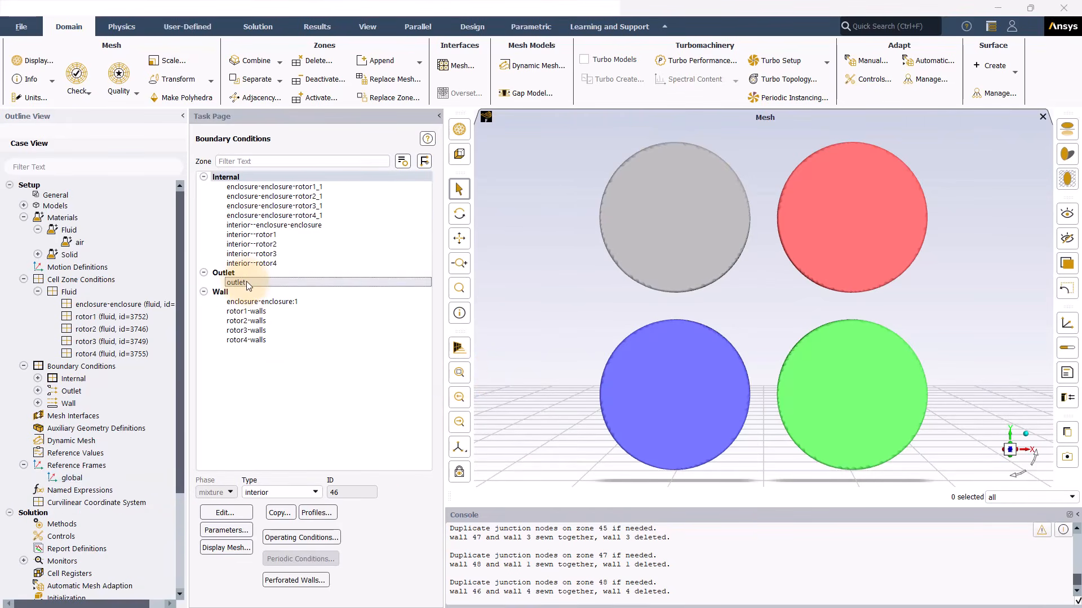
Step: Make the outlet a pressure-far-field boundary with Mach number 0.03 and apply it
left_click(299, 493)
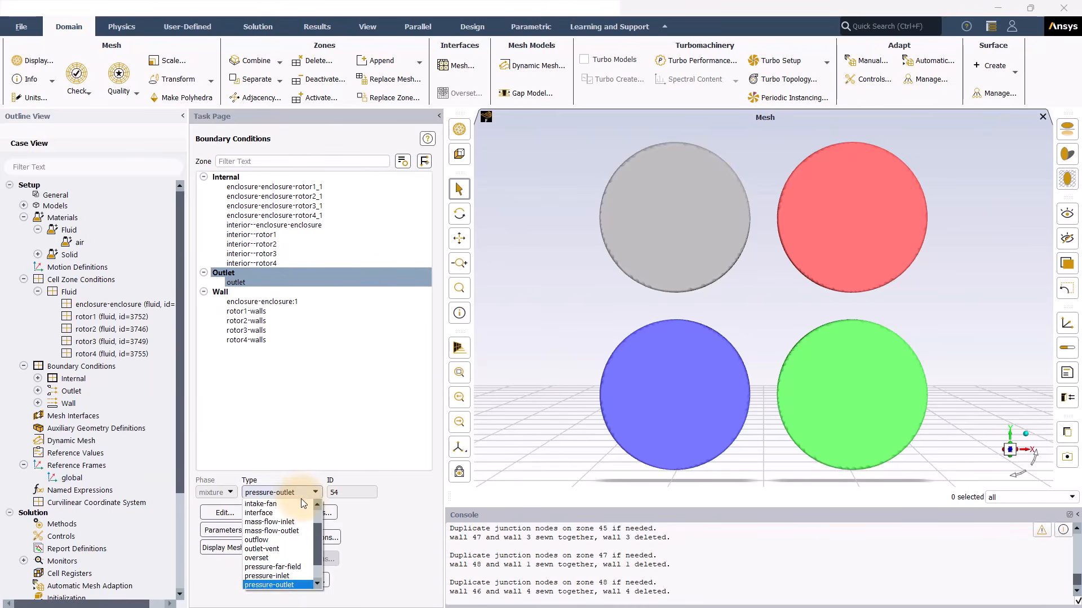
left_click(280, 566)
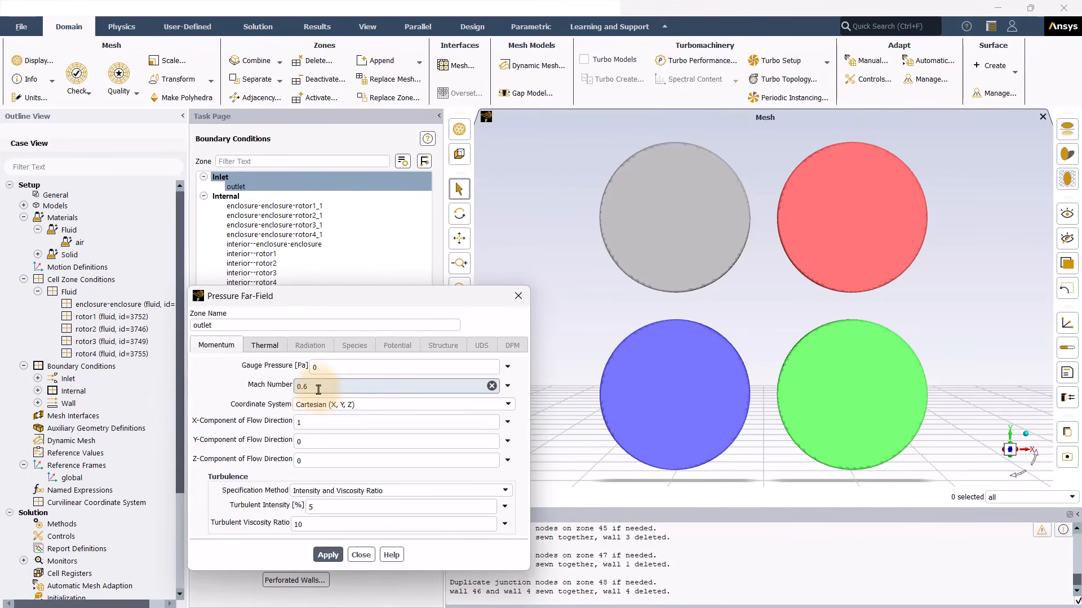
left_click_drag(316, 388, 299, 387)
type("0")
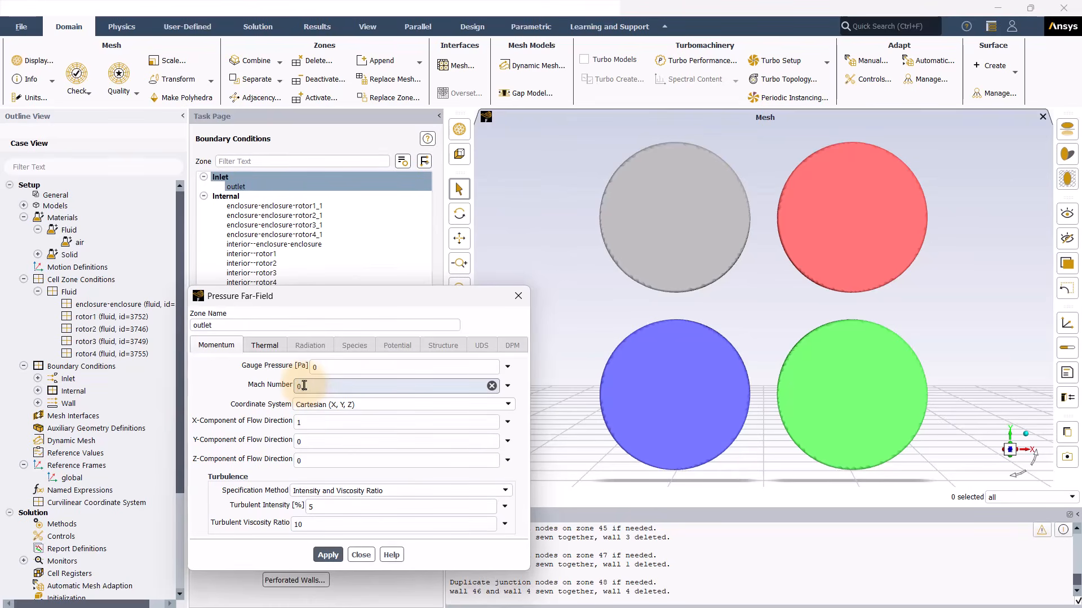
type(".03")
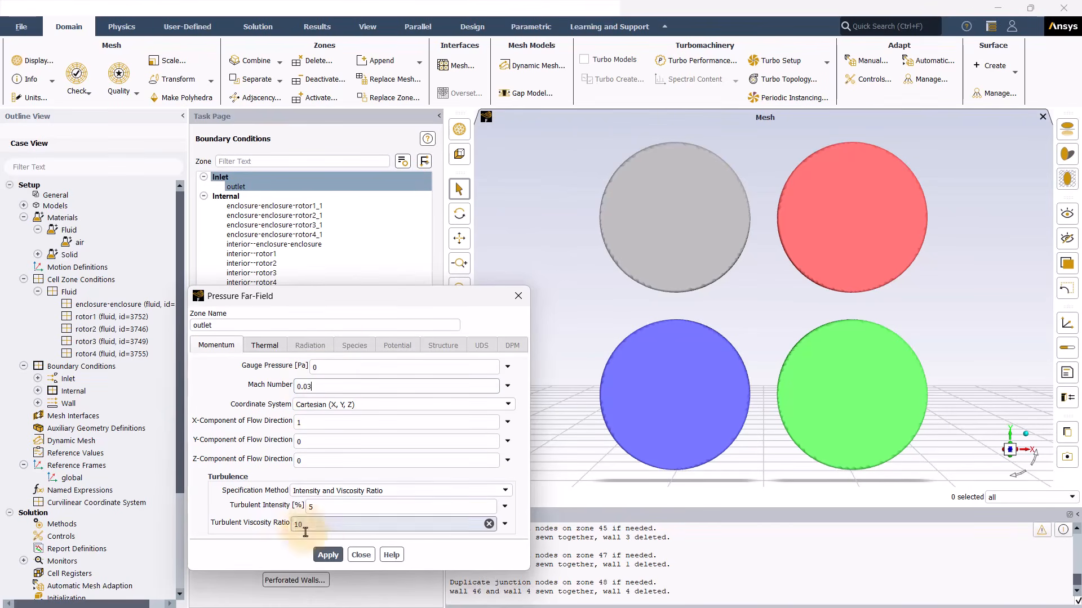
left_click(327, 554)
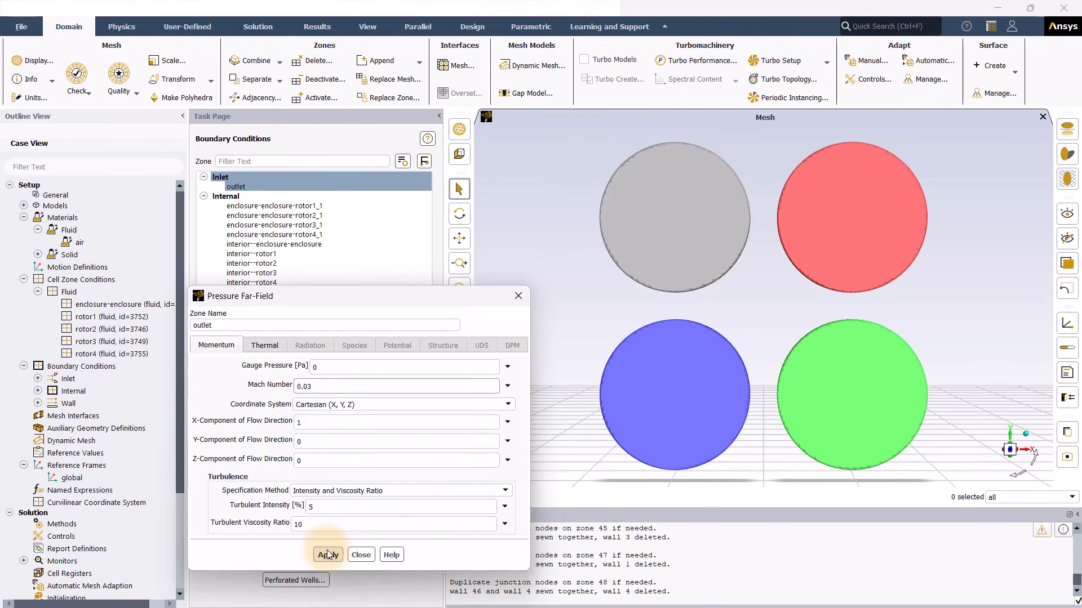
left_click(358, 555)
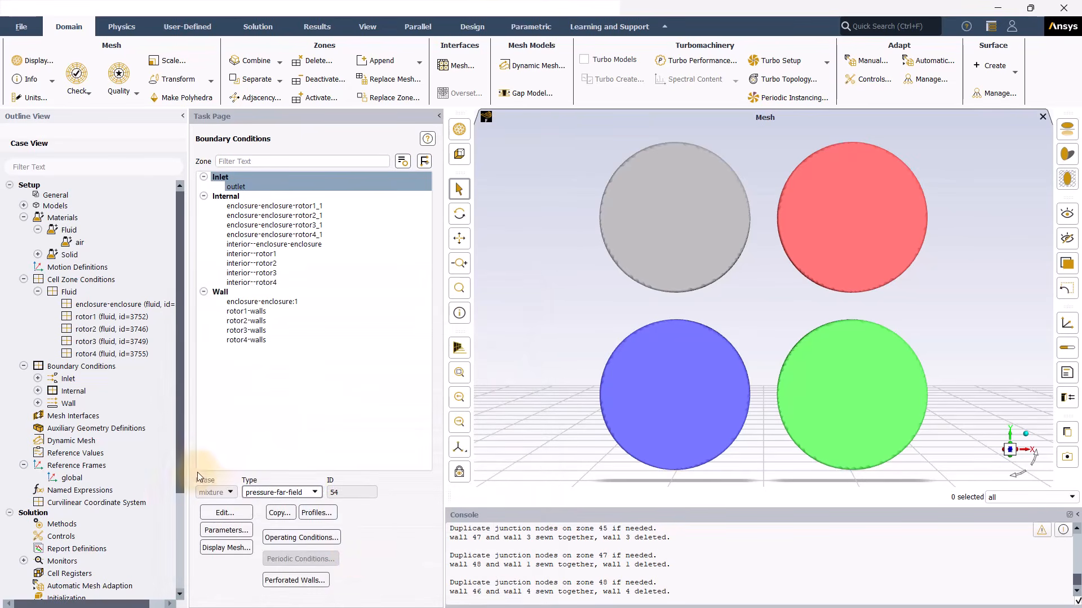
left_click(95, 526)
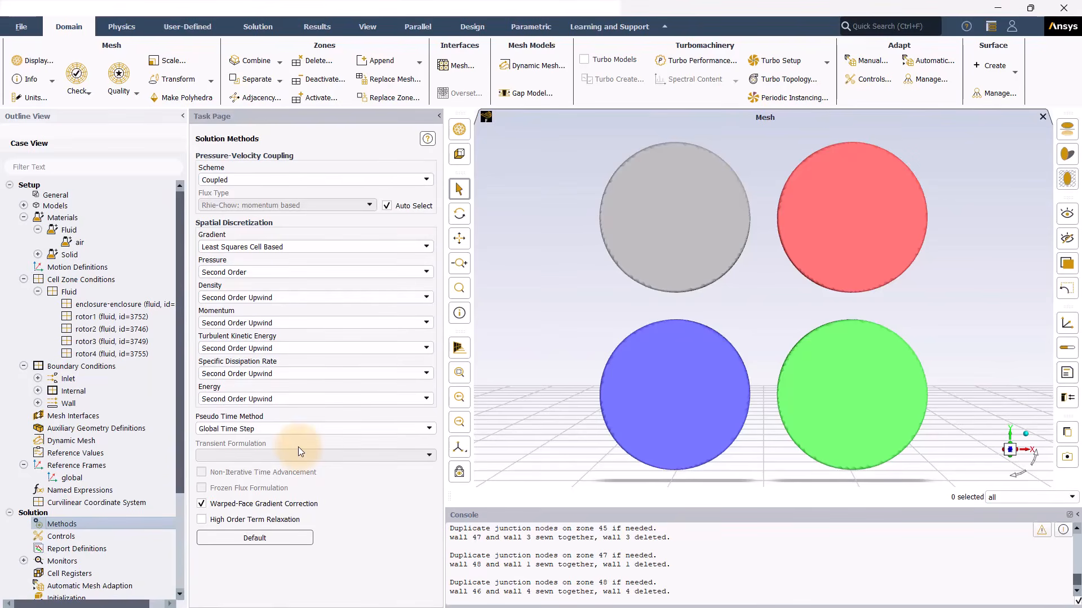
Step: Bring up the options for adding a new report definition
right_click(106, 549)
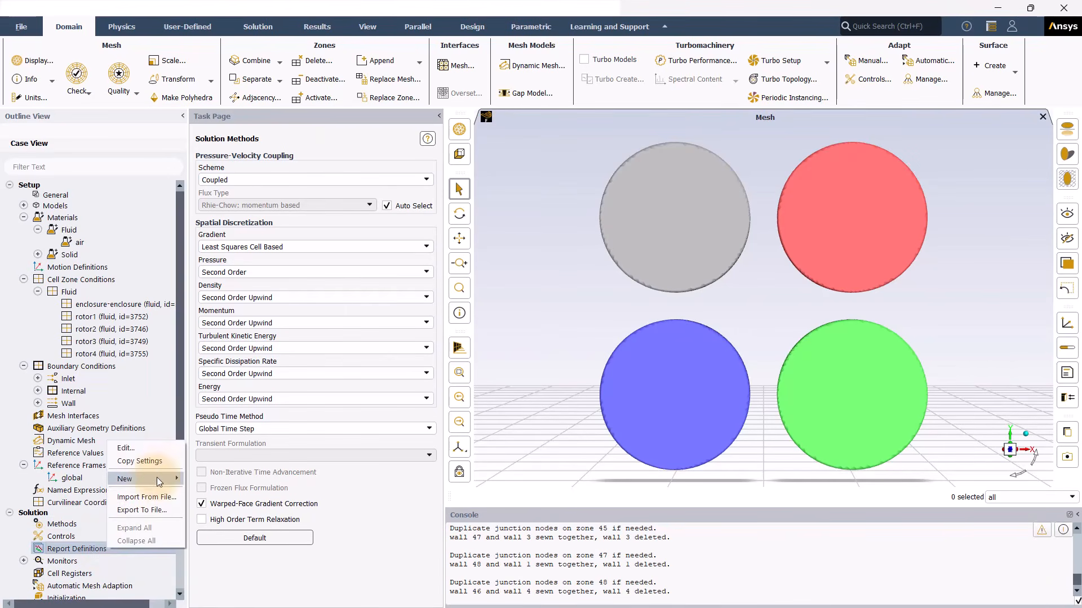
Step: Start a new force report named forcez with force vector (0, 0, 1)
mouse_move(169, 480)
mouse_move(234, 507)
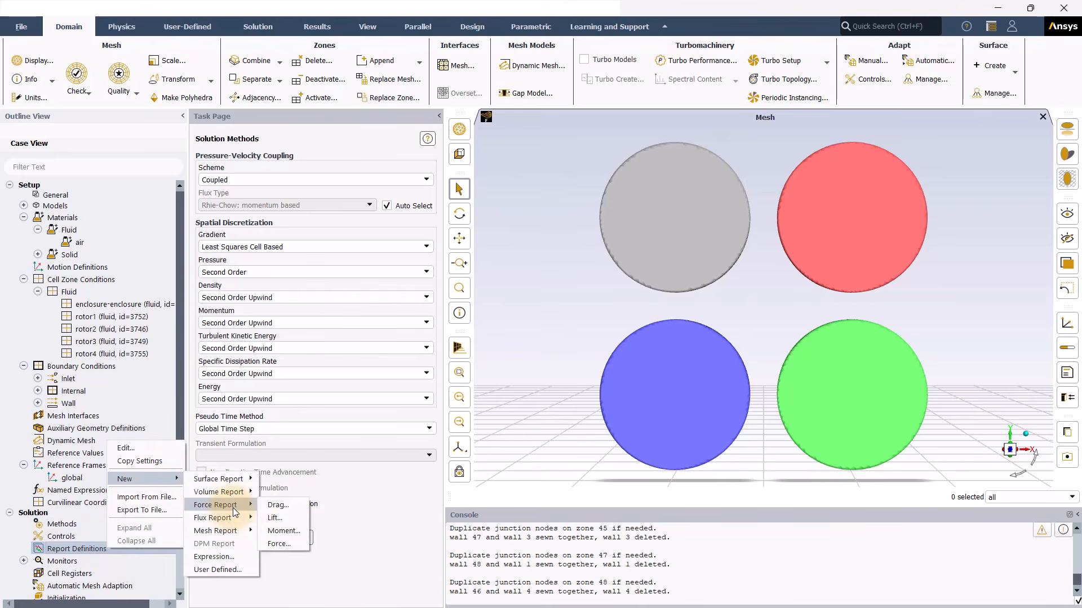
left_click(284, 543)
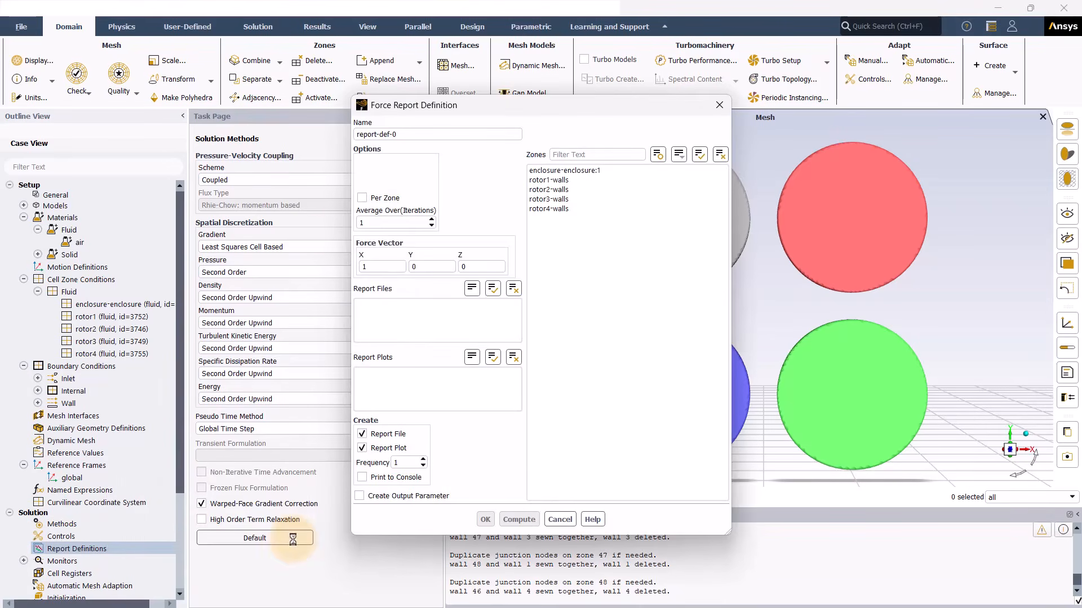
left_click_drag(483, 103, 561, 106)
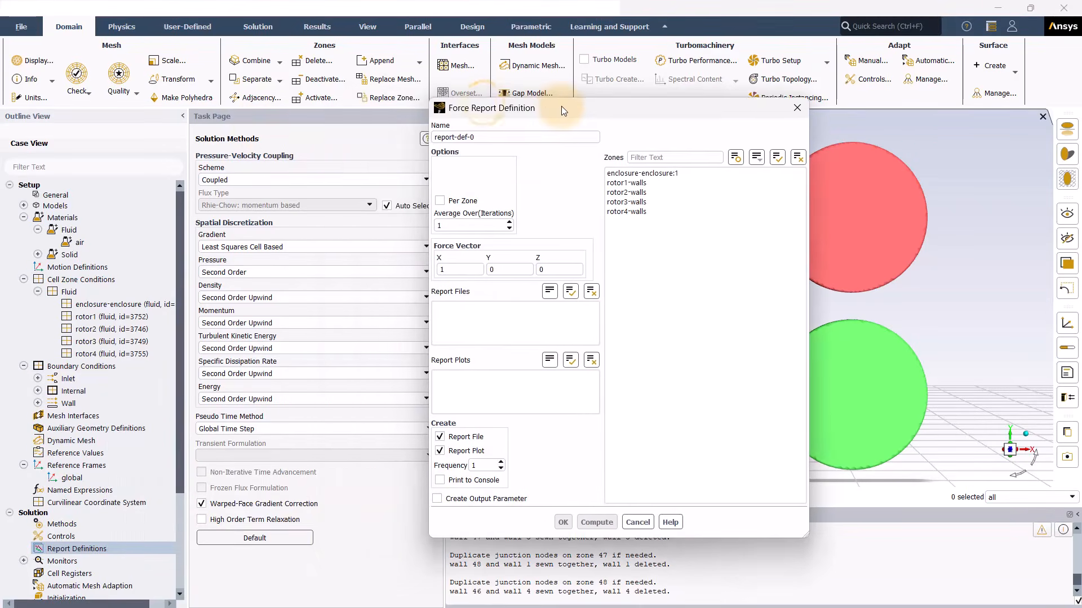
left_click_drag(476, 138, 417, 140)
type("forcez")
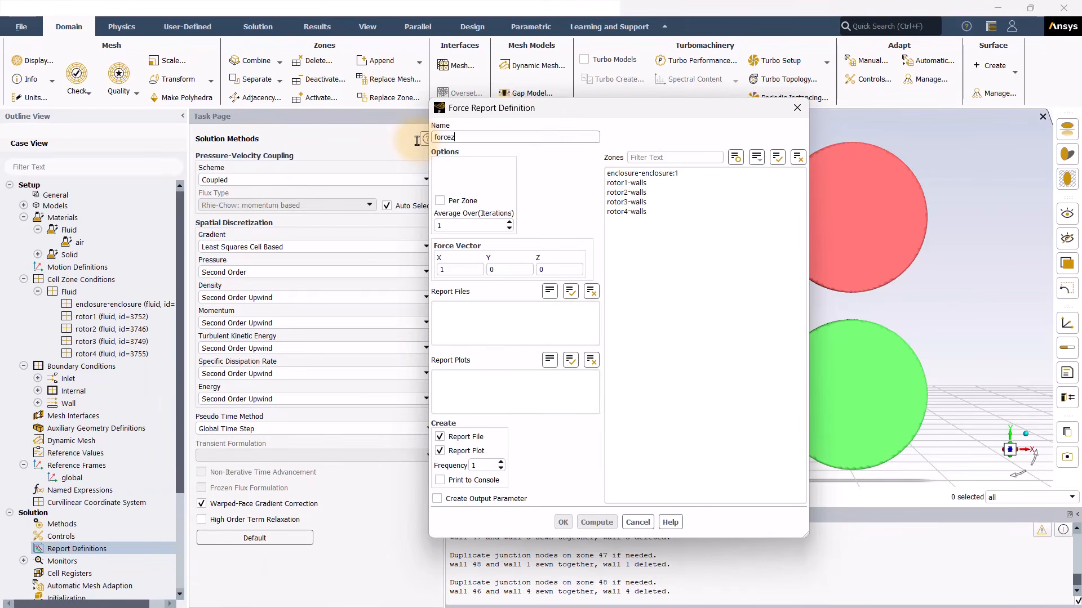
left_click_drag(459, 269, 429, 268)
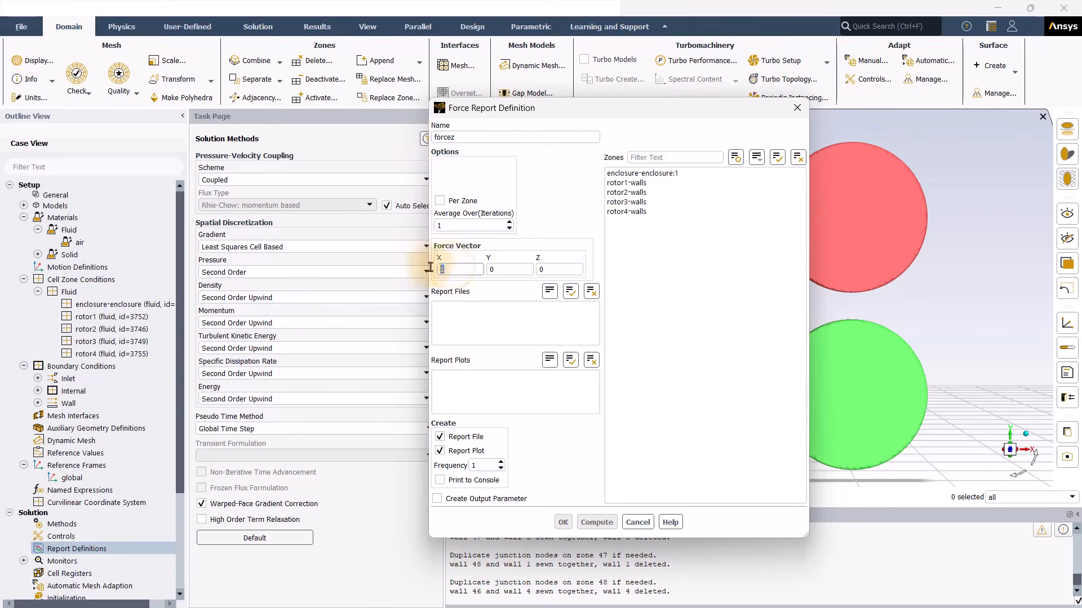
type("0")
left_click_drag(550, 270, 540, 270)
type("1")
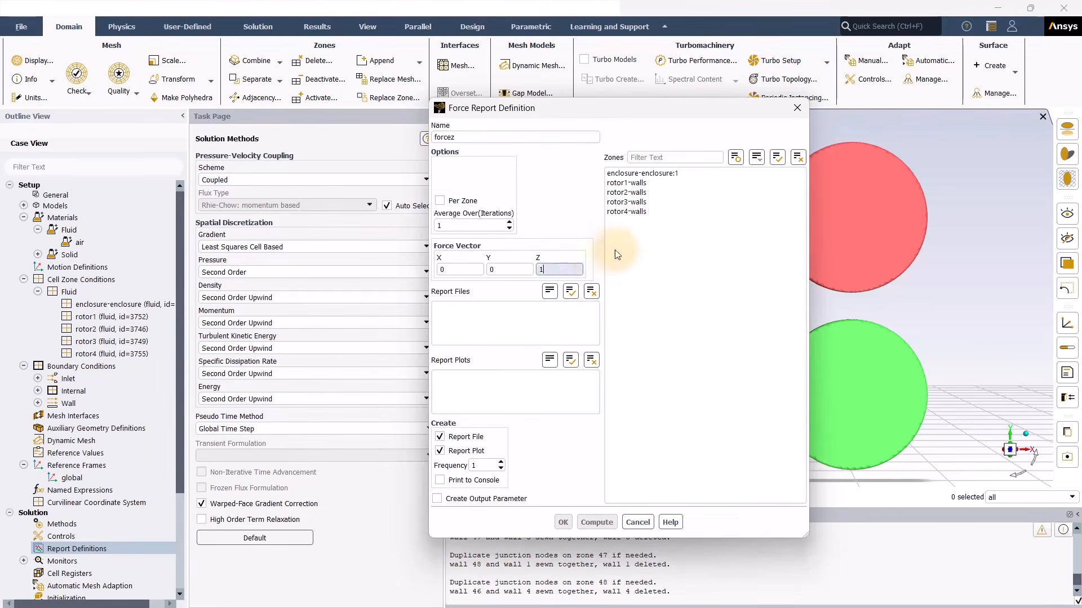
Step: Apply forcez per zone to the rotor1–rotor4 walls with no report file, and create it
left_click(626, 182)
left_click(627, 192)
left_click(628, 202)
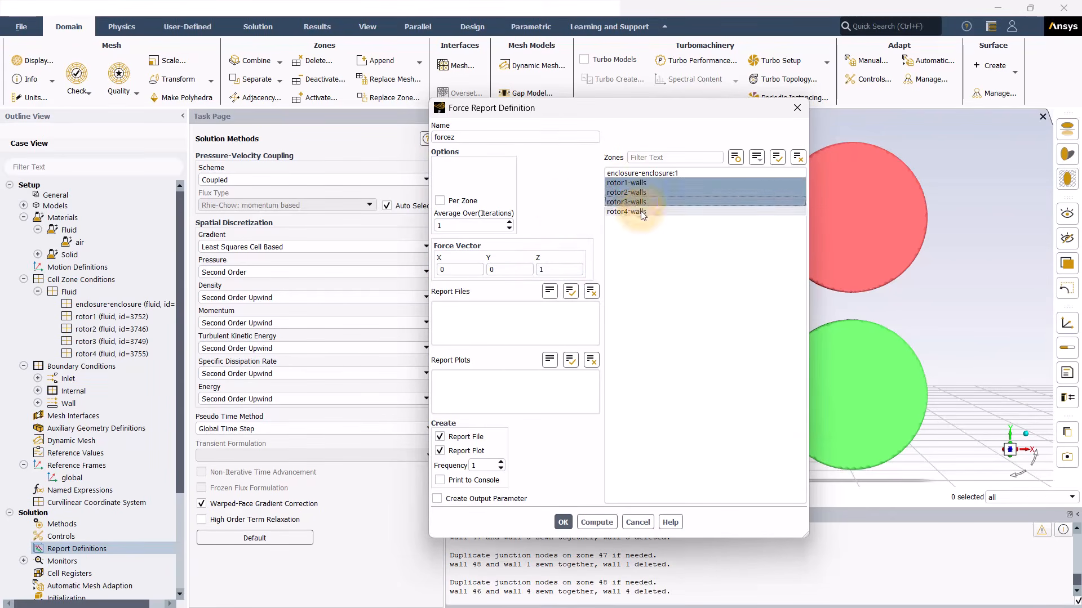
left_click(643, 213)
left_click(442, 201)
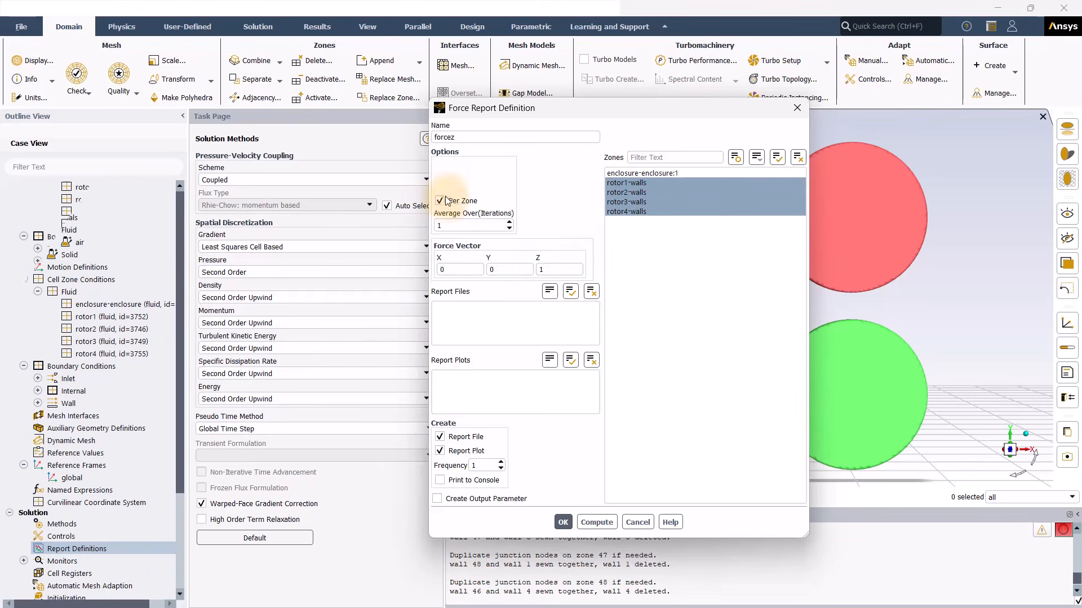
left_click(439, 437)
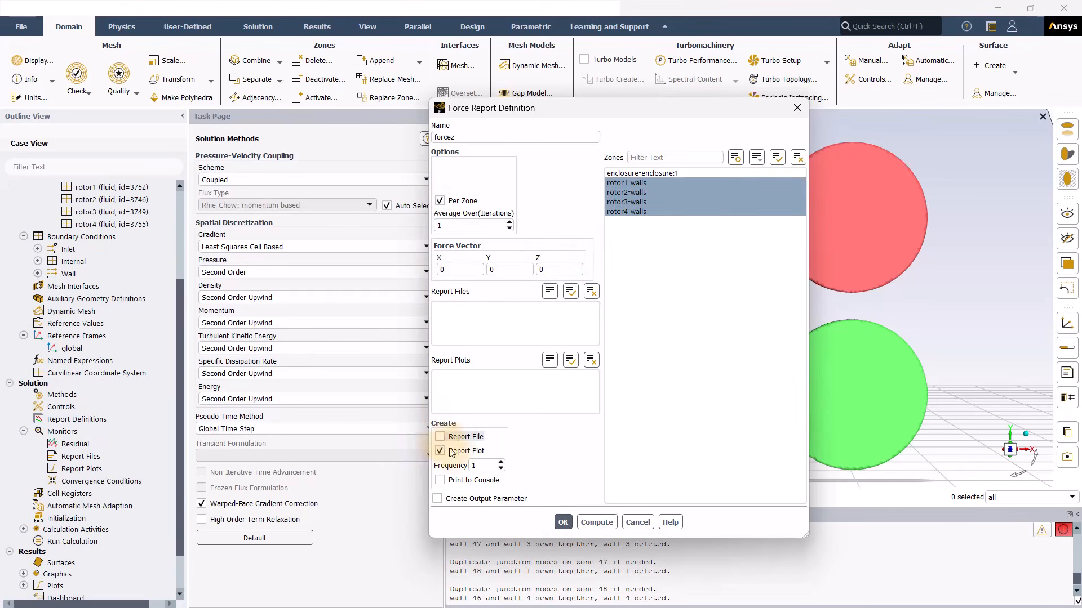
left_click(563, 523)
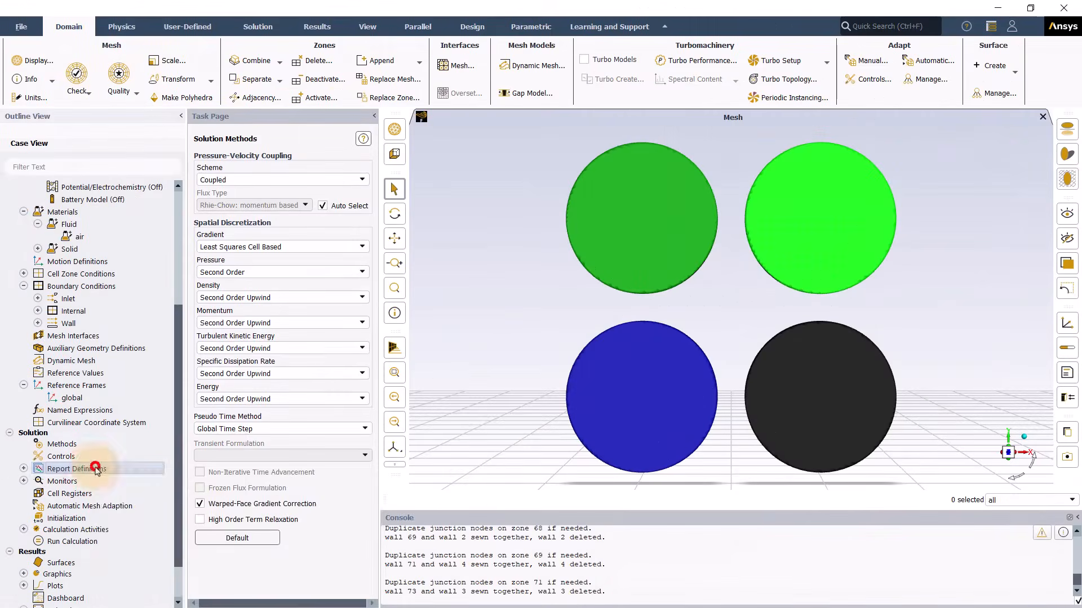
Step: Start a new area-weighted average surface report on velocity magnitude
right_click(94, 468)
mouse_move(130, 506)
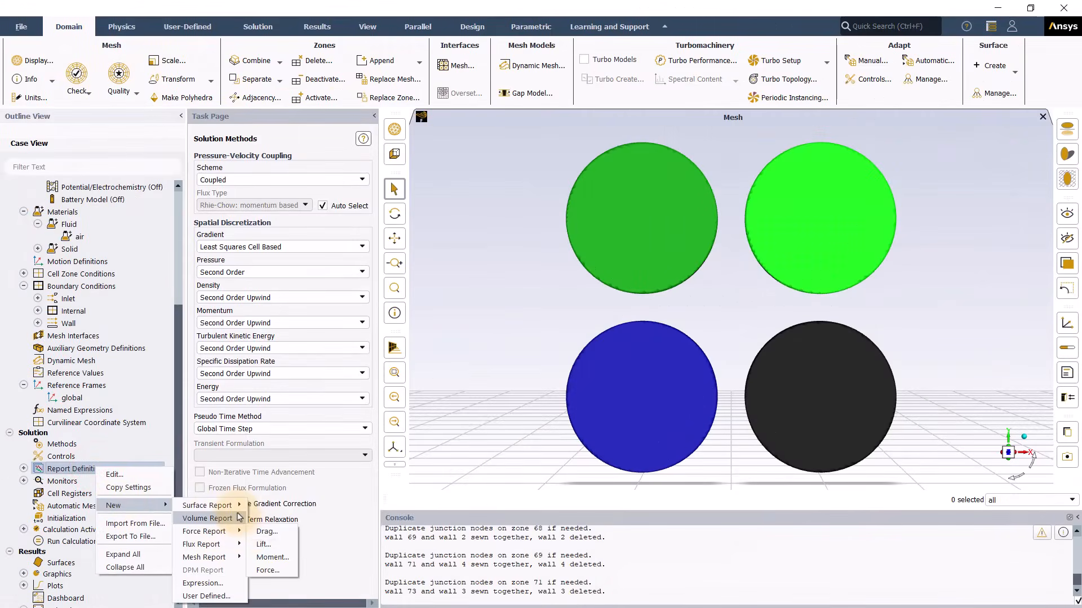
mouse_move(214, 505)
left_click(282, 374)
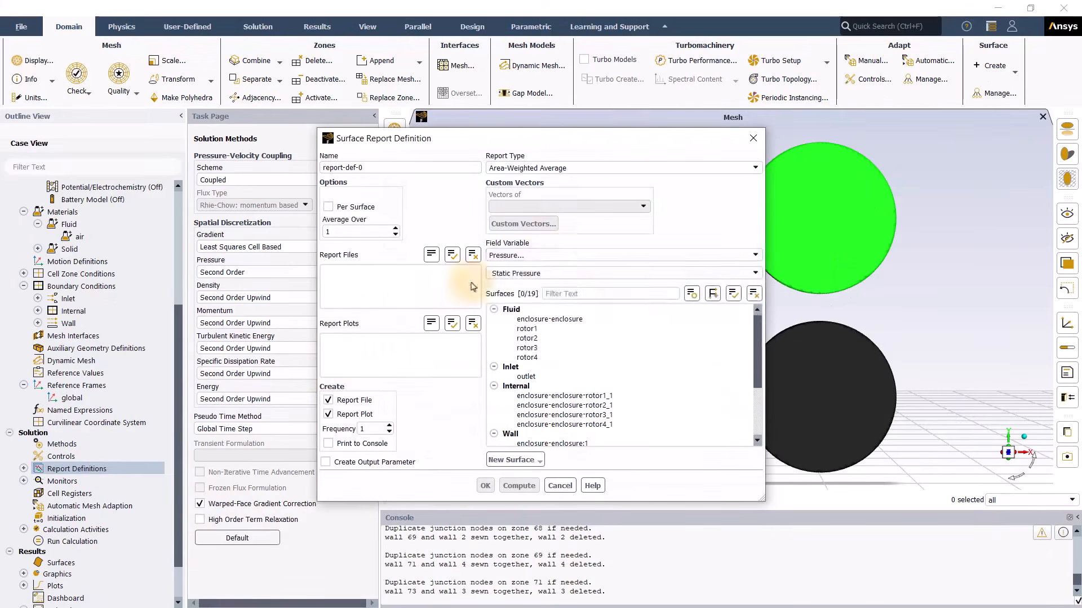
left_click(555, 255)
left_click(544, 275)
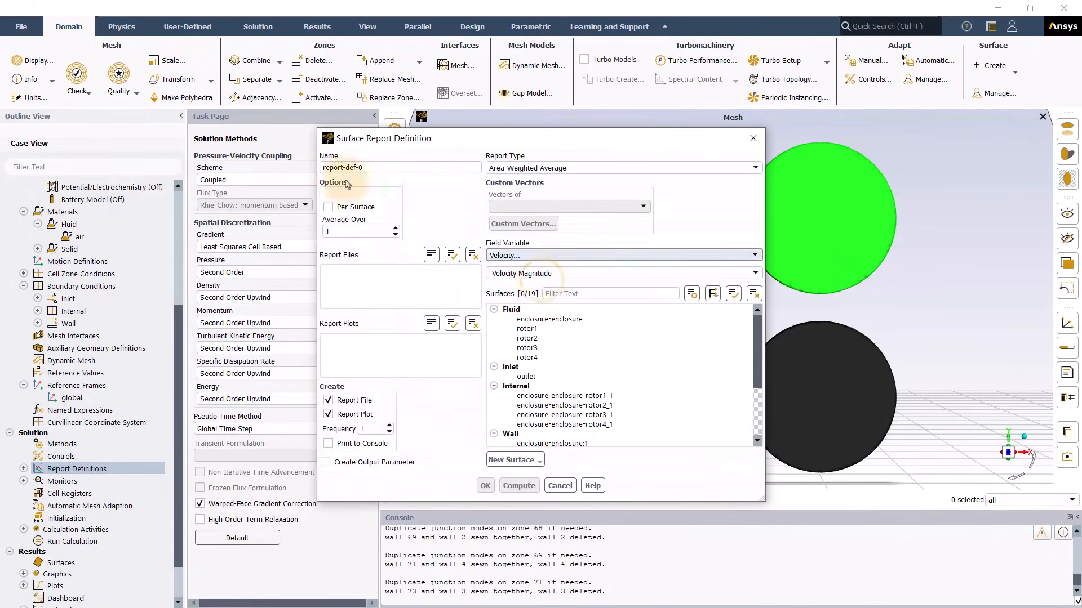
Step: Name the surface report vel-far-field, assign it to the outlet, and create it
left_click_drag(382, 168, 322, 160)
type("vel-")
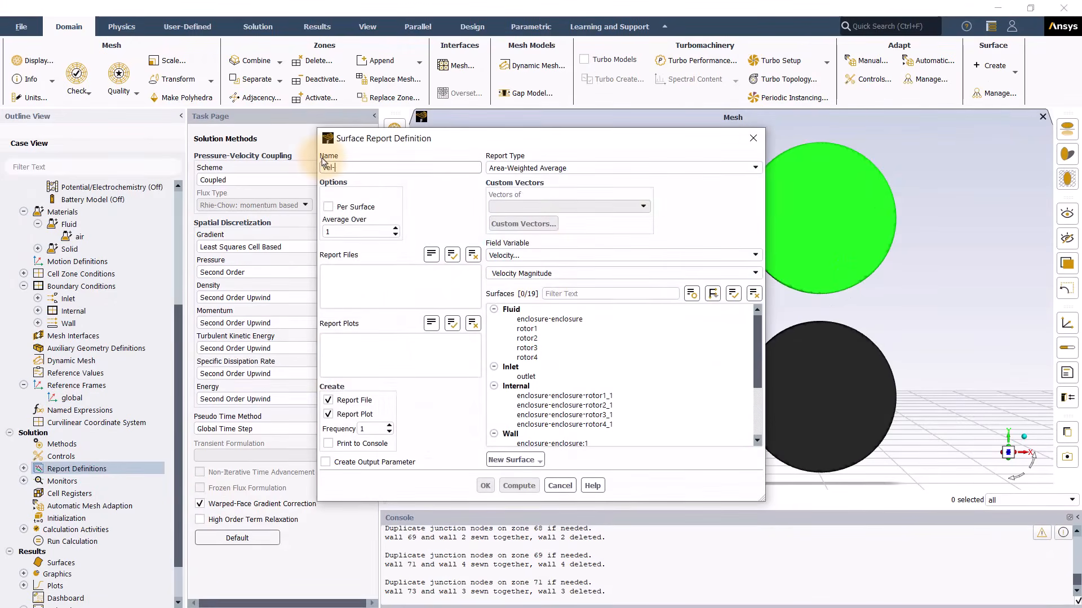
type("out")
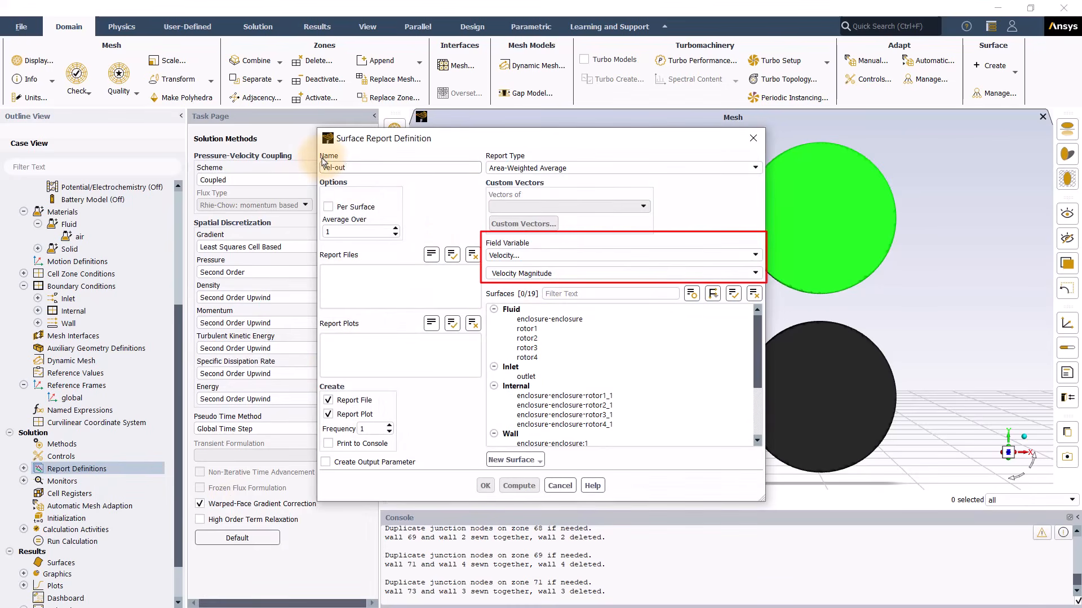
key("BackSpace")
key("BackSpace")
key("BackSpace")
type("far-field")
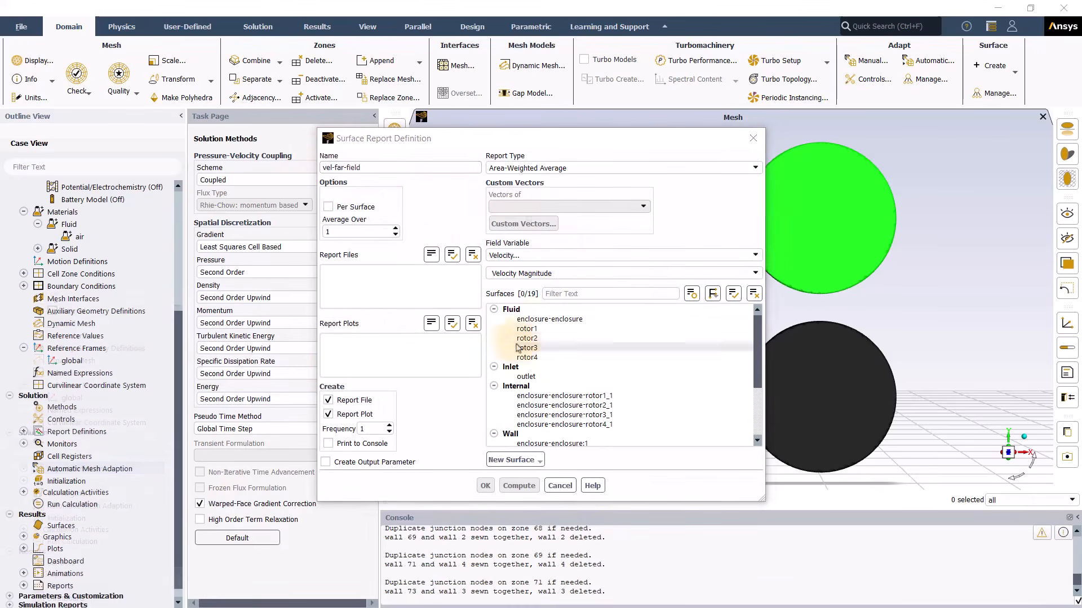
left_click(529, 372)
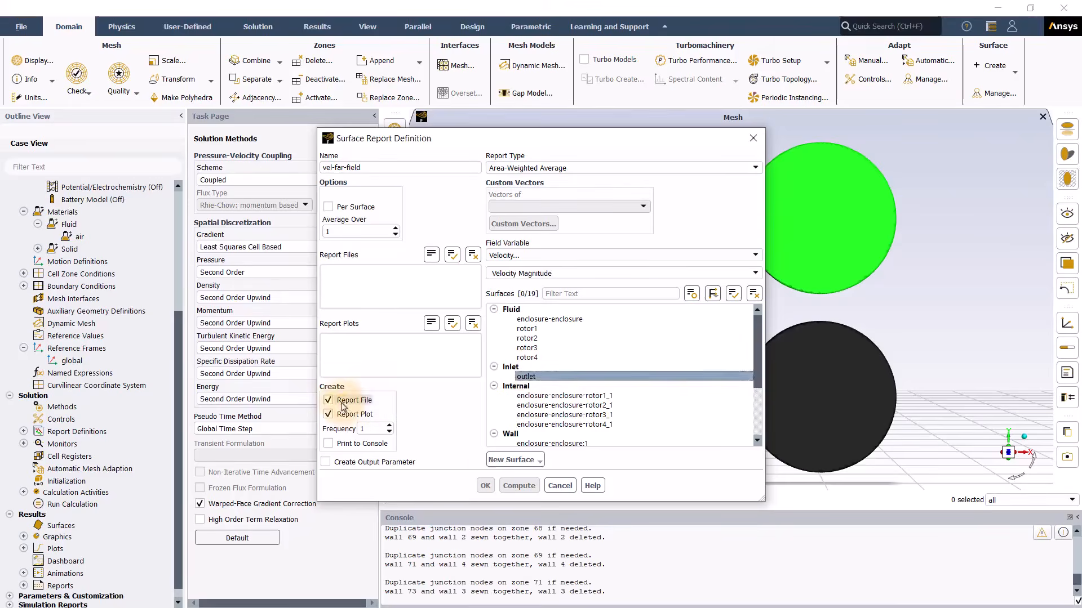
left_click(485, 486)
Step: Hybrid-initialize the flow field and bring up the Run Calculation settings
left_click(80, 480)
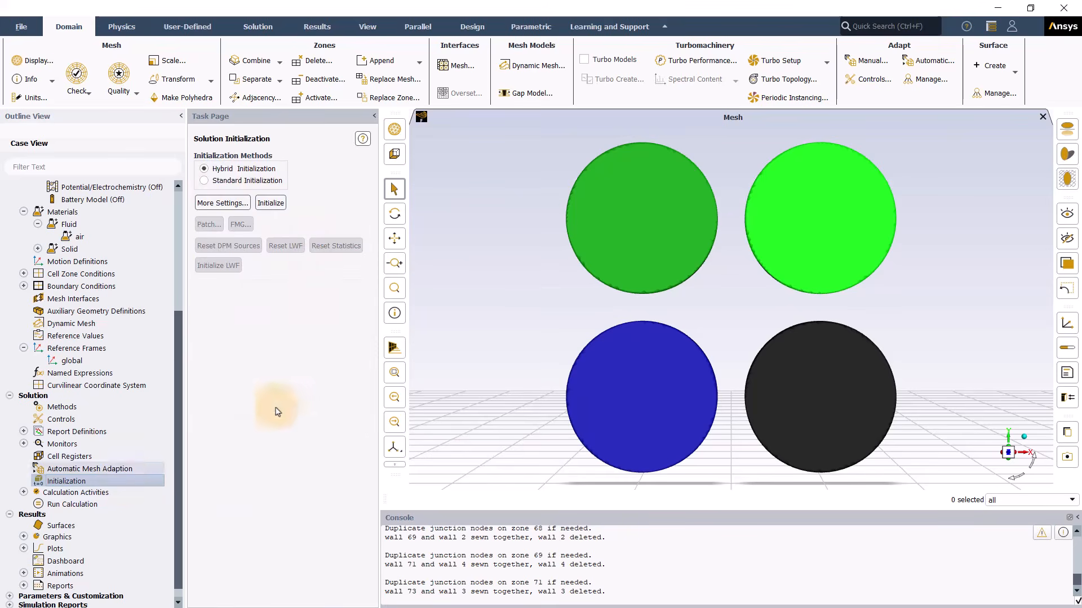
left_click(271, 203)
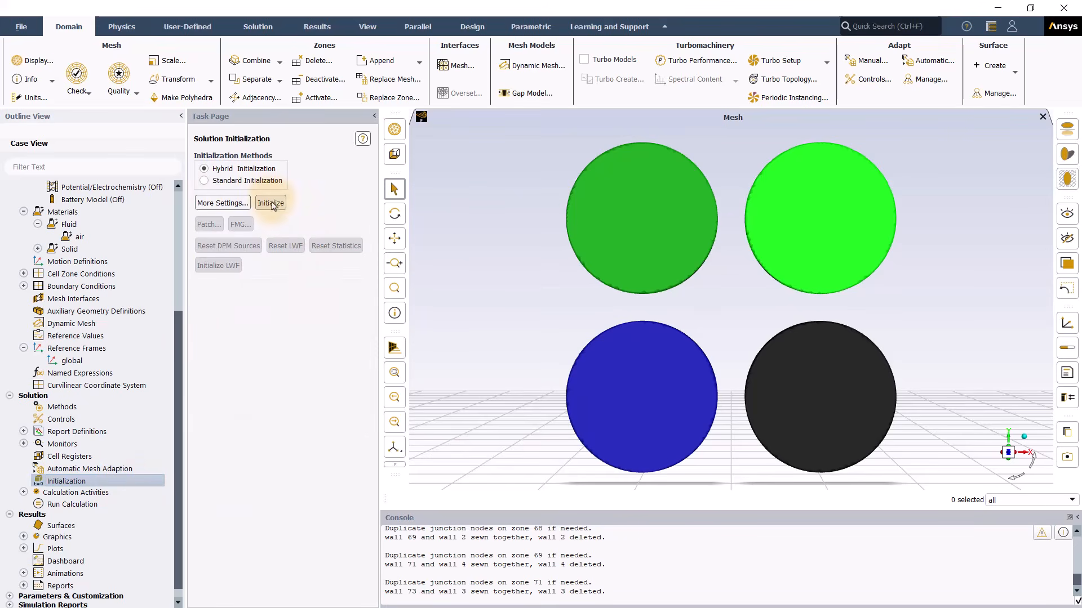
left_click(60, 504)
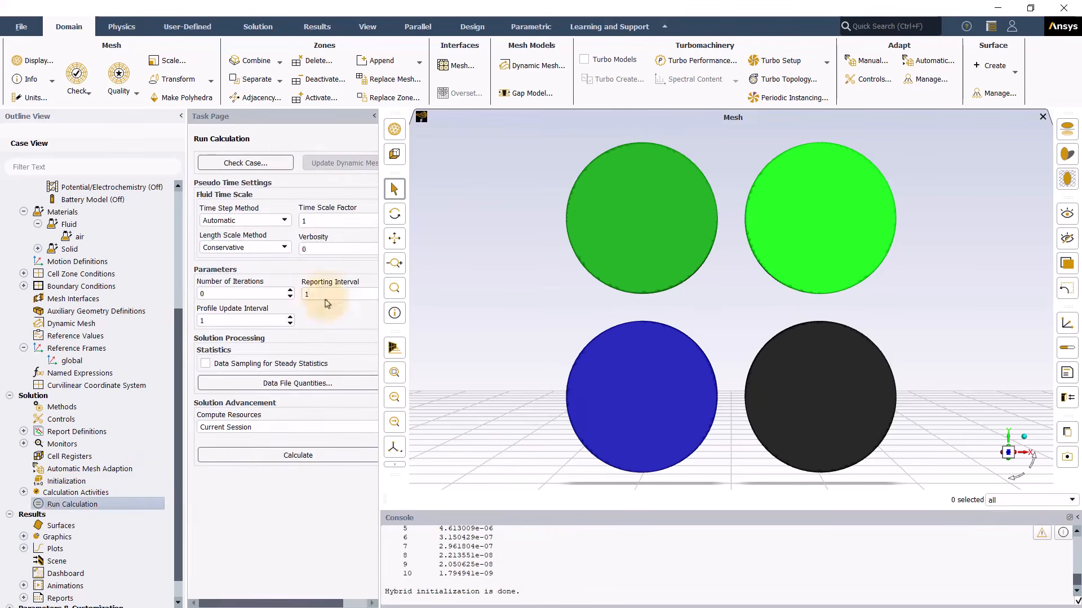
Step: Set time scale factor 0.5 and 1000 iterations, then start the calculation
double_click(318, 222)
type("0.5")
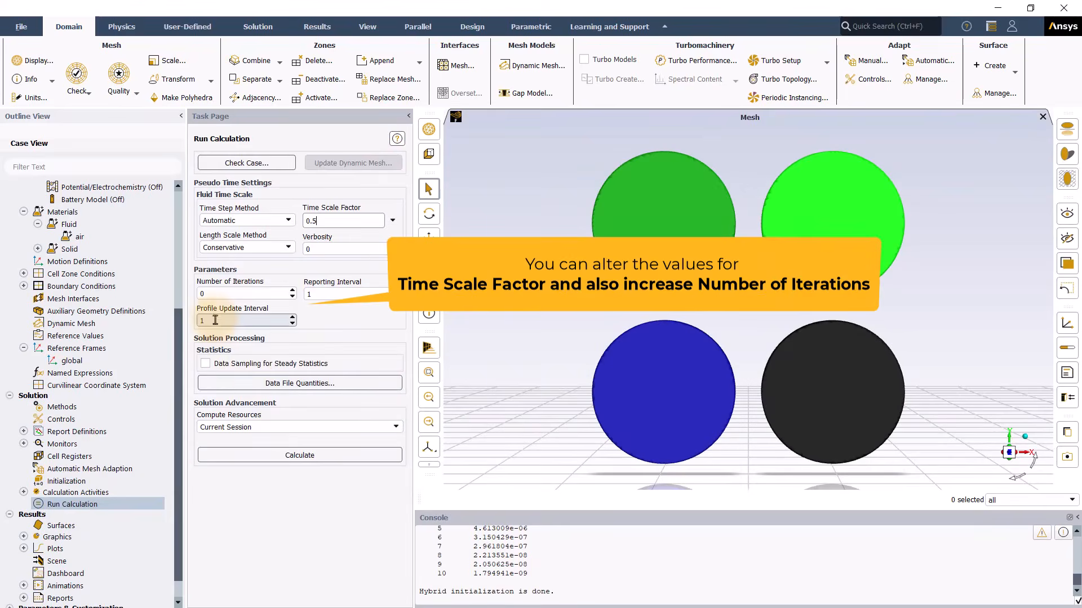
double_click(199, 294)
type("1")
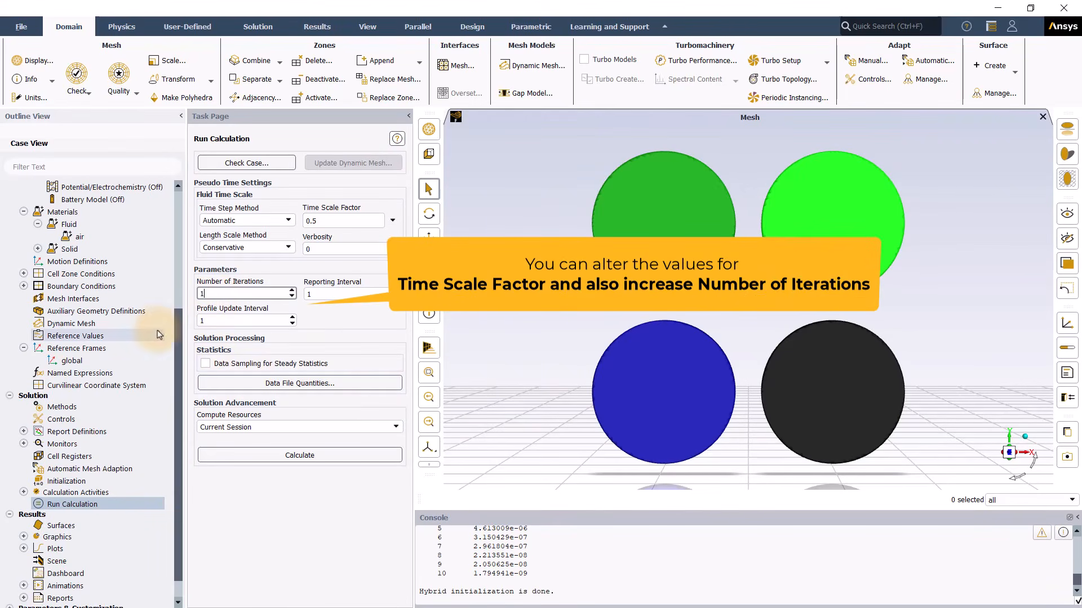
type("000")
left_click(340, 457)
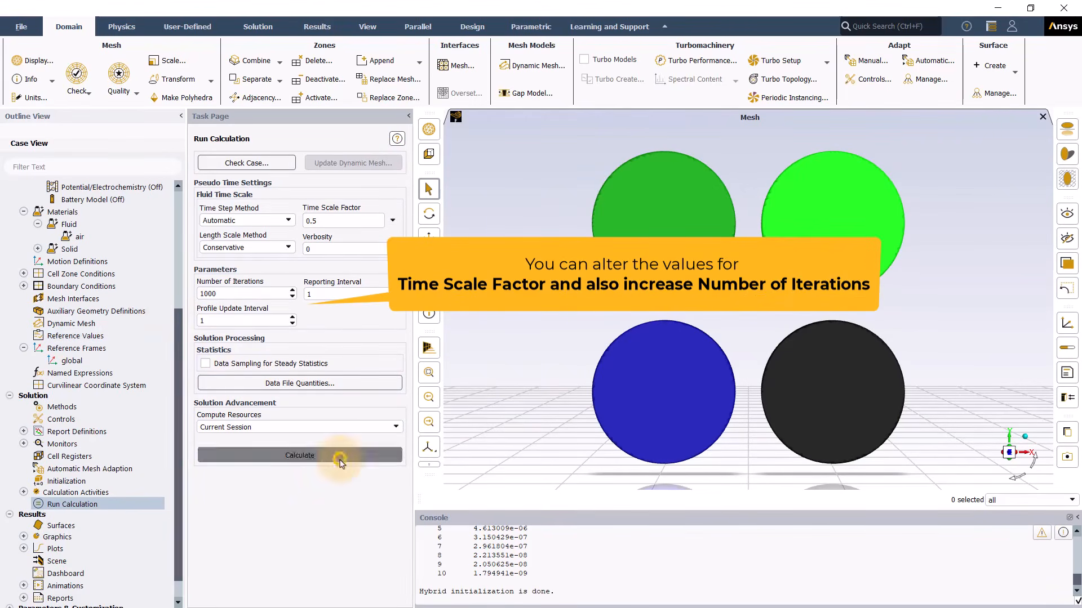